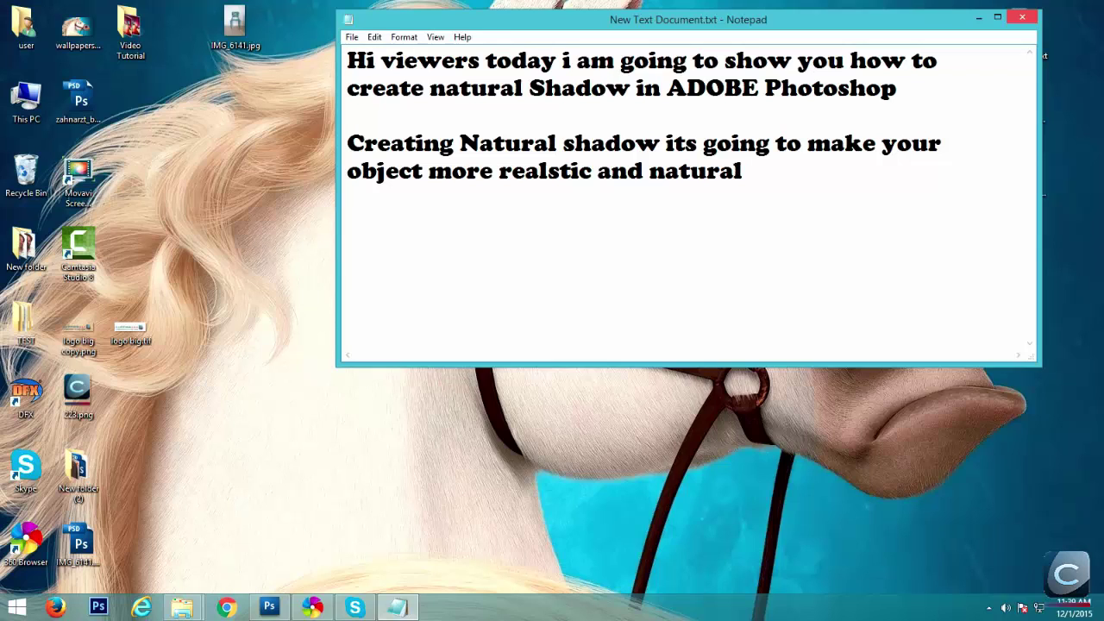
Add the closing line "Well then lets start.... :-)" to the intro note and minimize the Notepad window
{"action": "type", "text": "Well the"}
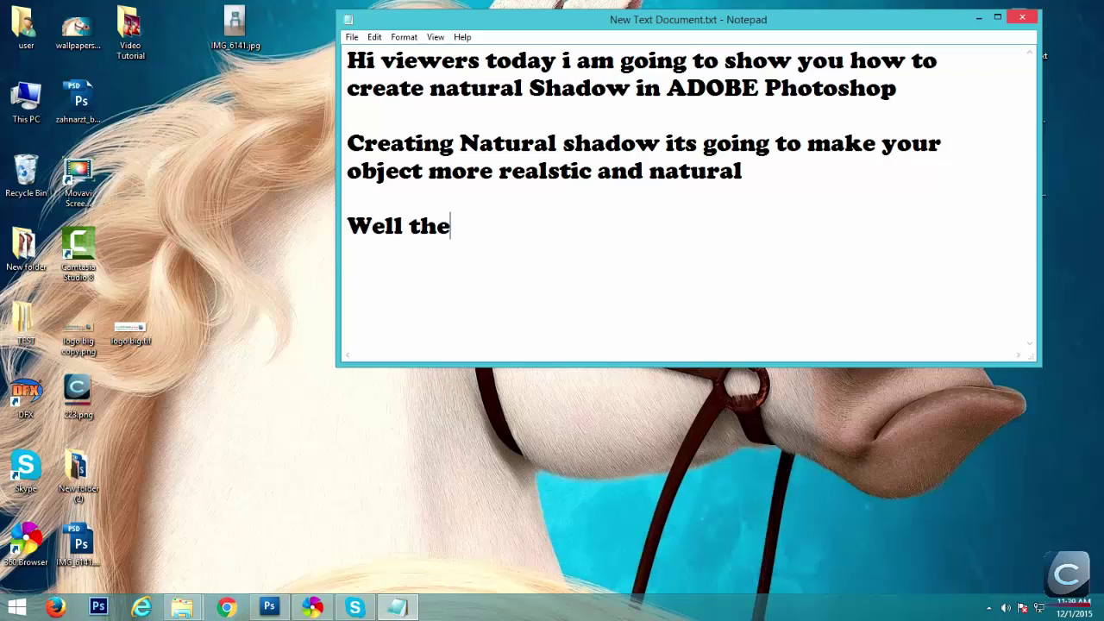
{"action": "type", "text": "n lets"}
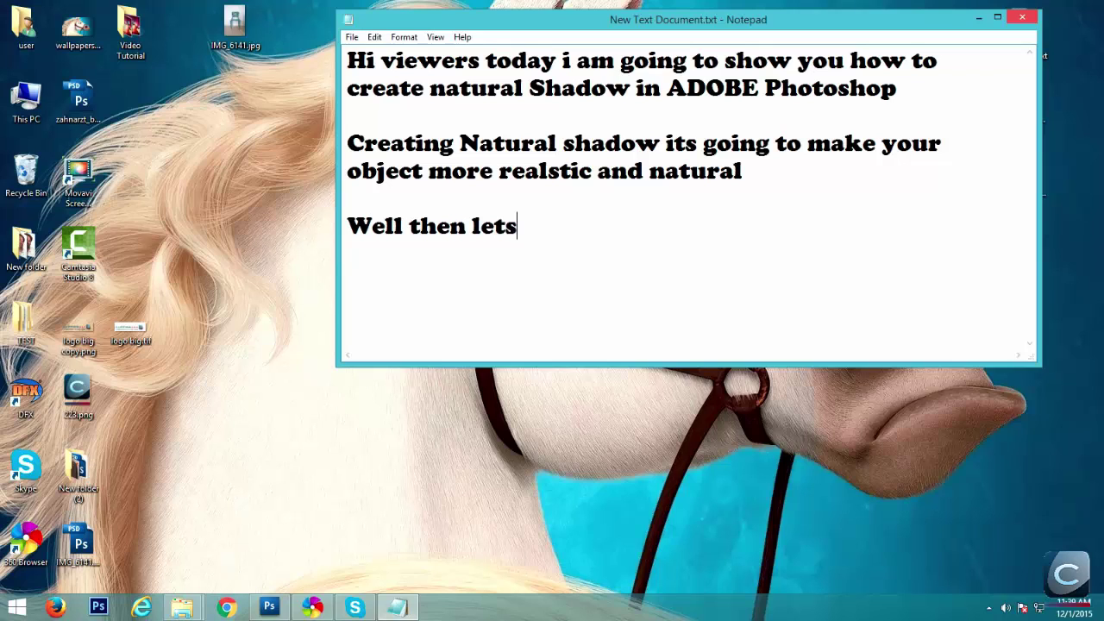
{"action": "type", "text": " start.... :-"}
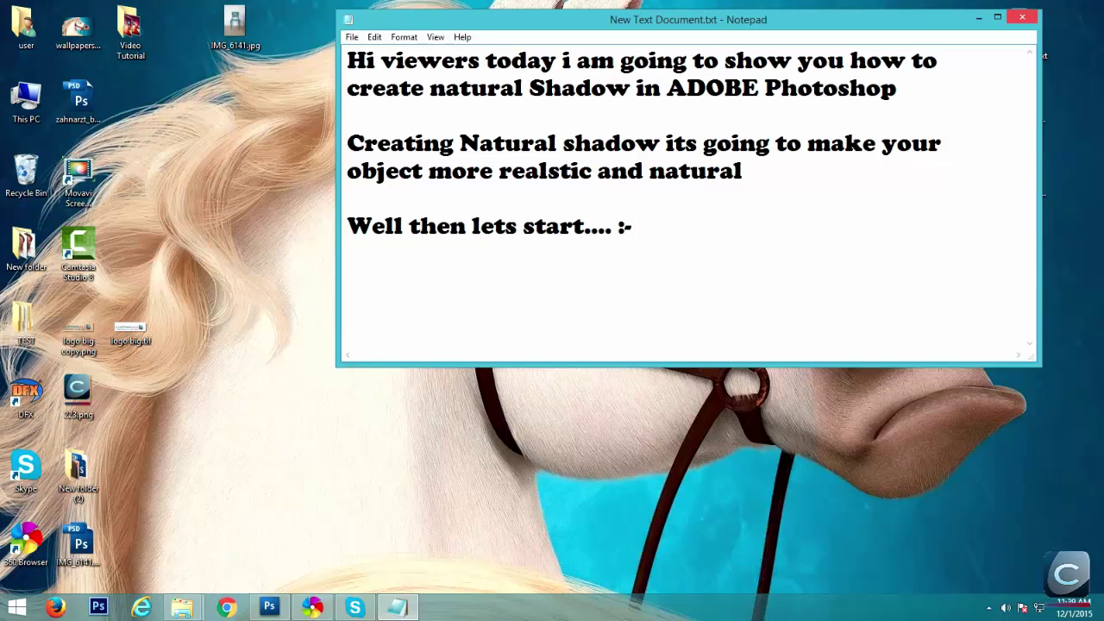
{"action": "type", "text": ")"}
{"action": "left_click", "coordinate": [979, 17]}
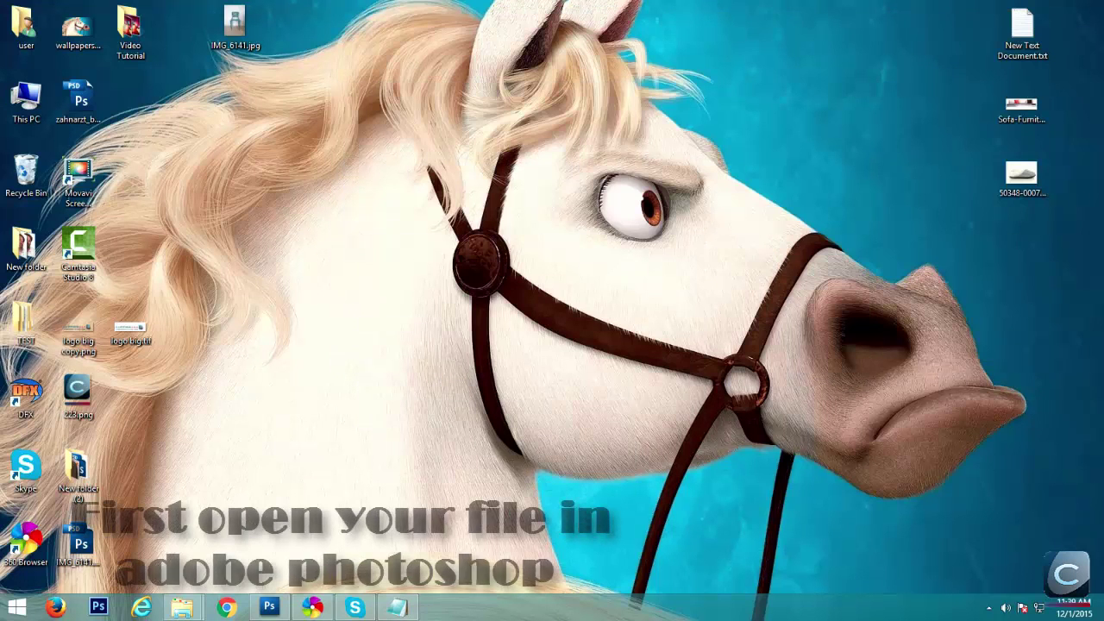
Open Sofa-Furniture-Supplier-143.jpg from the desktop in Photoshop and activate the Pen tool
{"action": "left_click", "coordinate": [1023, 103]}
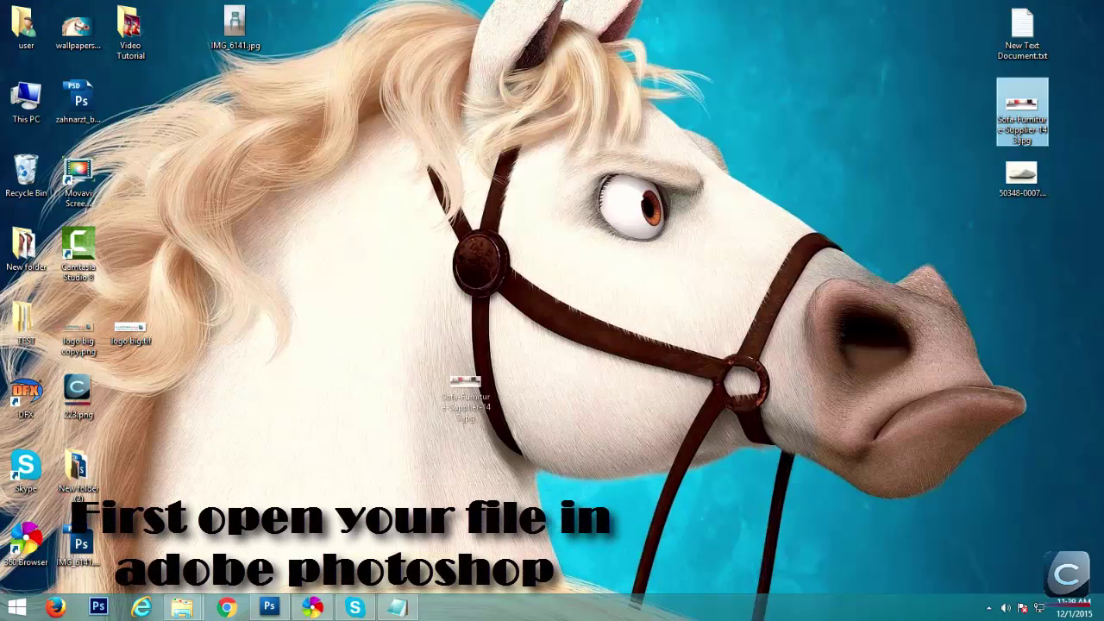
{"action": "left_click", "coordinate": [269, 607]}
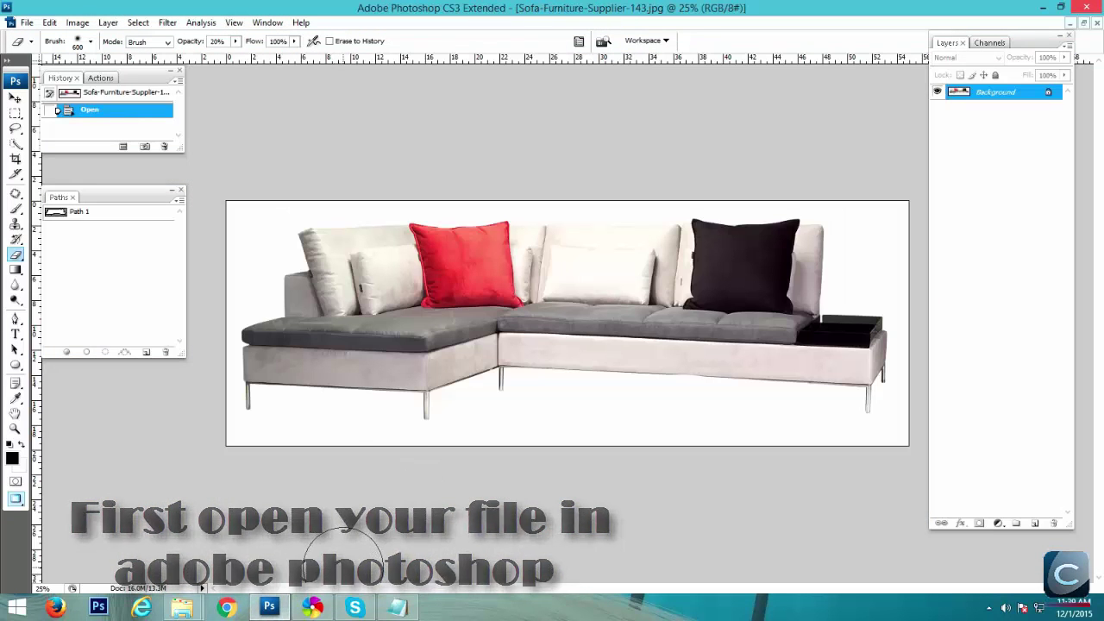
{"action": "key", "text": "p"}
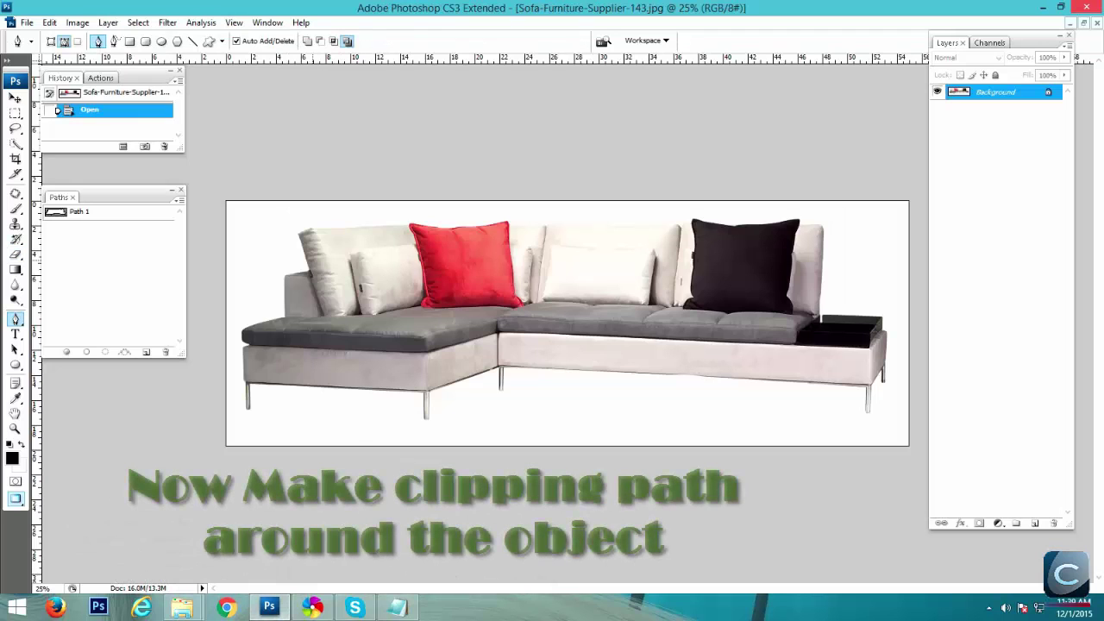
Display the saved Path 1 and examine up close how it follows the sofa's legs, base and cushions
{"action": "left_click", "coordinate": [79, 212]}
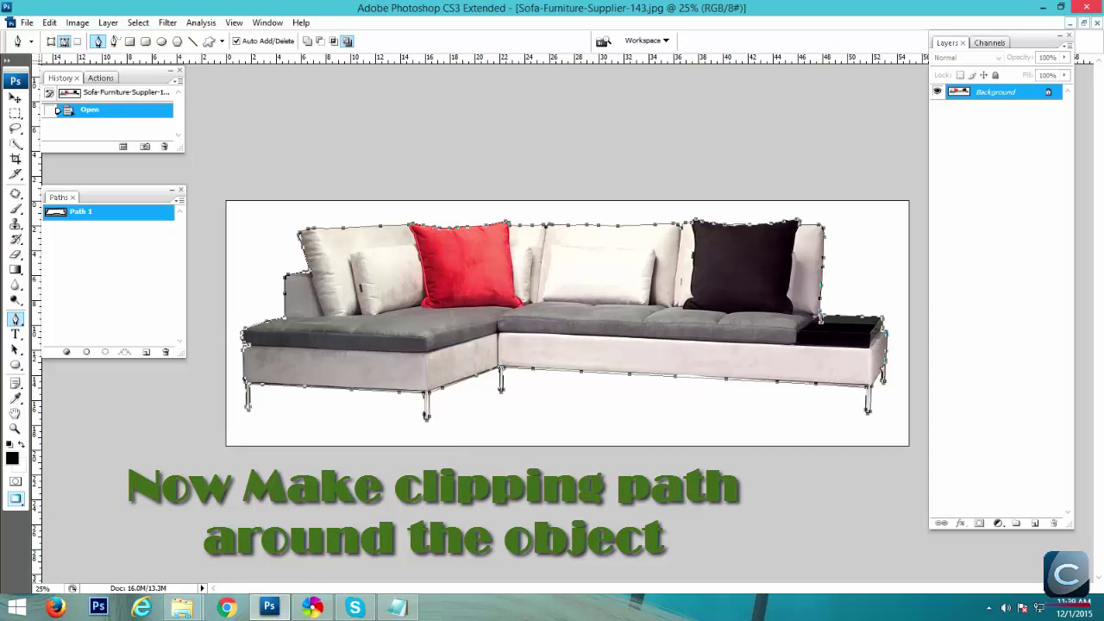
{"action": "left_click_drag", "start_coordinate": [719, 352], "coordinate": [909, 444]}
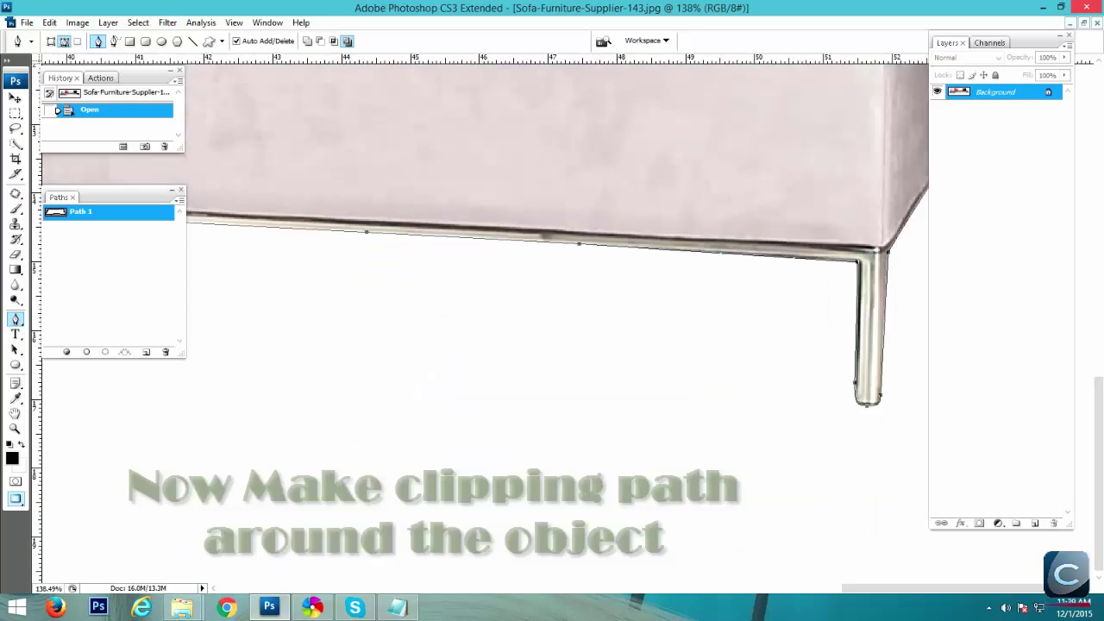
{"action": "left_click_drag", "start_coordinate": [250, 345], "coordinate": [888, 412]}
{"action": "left_click_drag", "start_coordinate": [250, 345], "coordinate": [882, 427]}
{"action": "left_click_drag", "start_coordinate": [251, 431], "coordinate": [889, 306]}
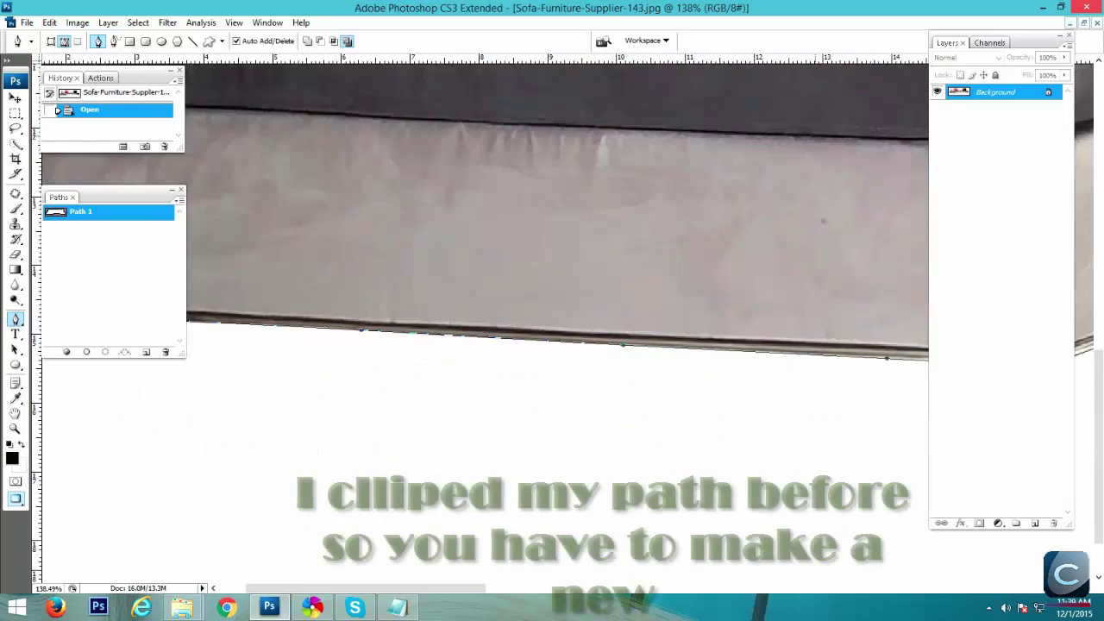
{"action": "left_click_drag", "start_coordinate": [345, 302], "coordinate": [552, 428]}
{"action": "left_click_drag", "start_coordinate": [414, 129], "coordinate": [371, 526]}
{"action": "scroll", "coordinate": [552, 328], "scroll_direction": "right", "scroll_amount": 20}
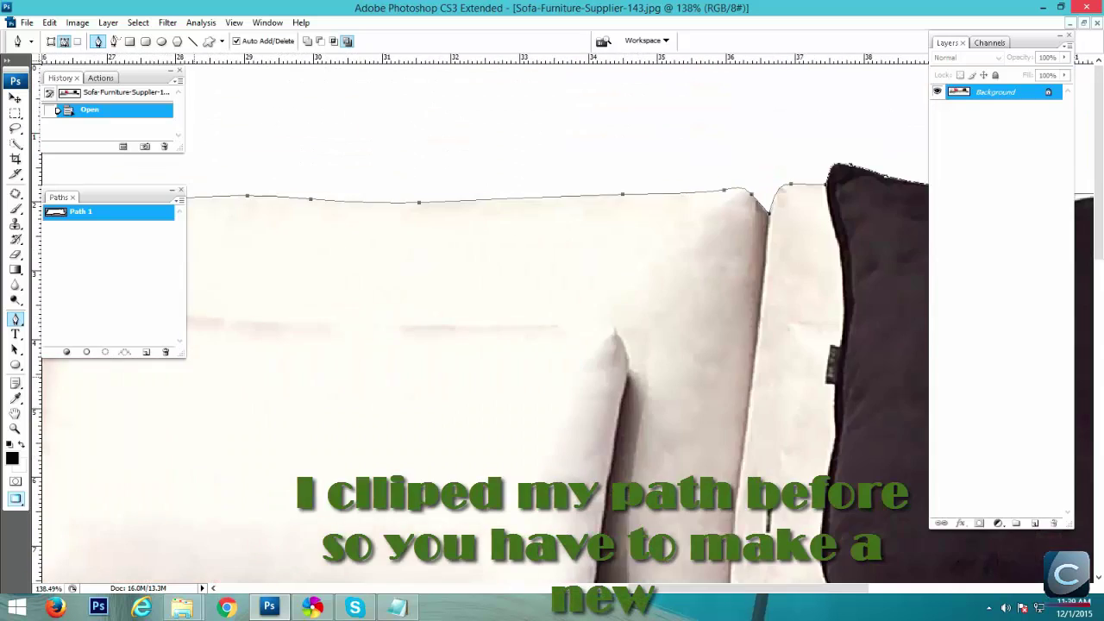
{"action": "key", "text": "ctrl+0"}
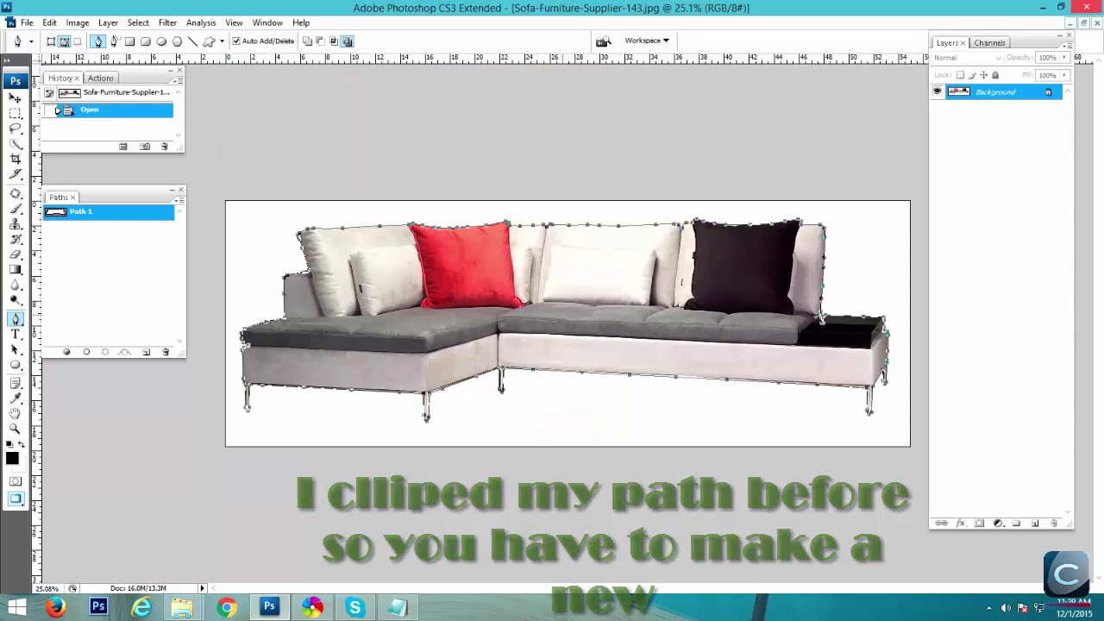
Turn Path 1 into a selection, copy the sofa to a new layer, and duplicate that layer
{"action": "key", "text": "ctrl+Return"}
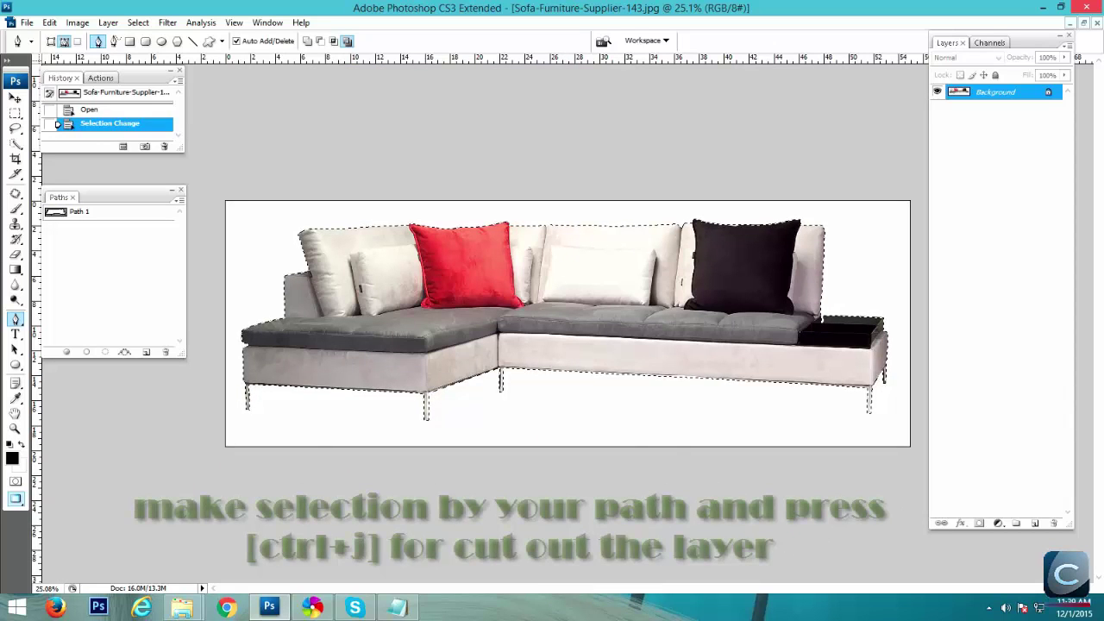
{"action": "key", "text": "ctrl+j"}
{"action": "key", "text": "ctrl+j"}
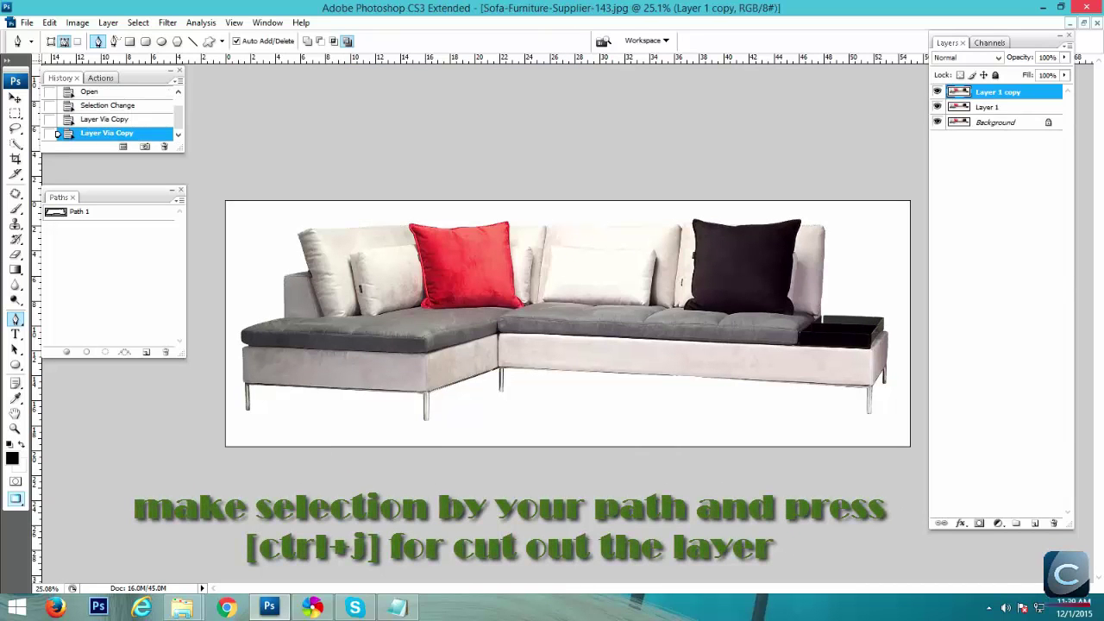
Fill the lower copied layer, Layer 1, entirely with white as a plain backdrop behind the sofa
{"action": "key", "text": "alt+bracketleft"}
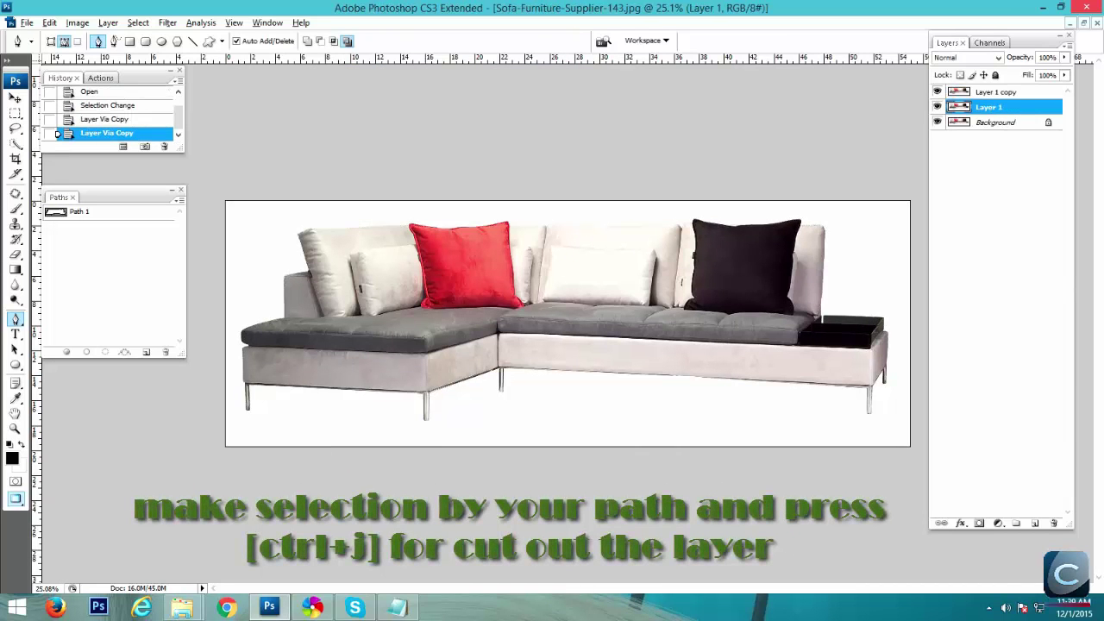
{"action": "key", "text": "alt+BackSpace"}
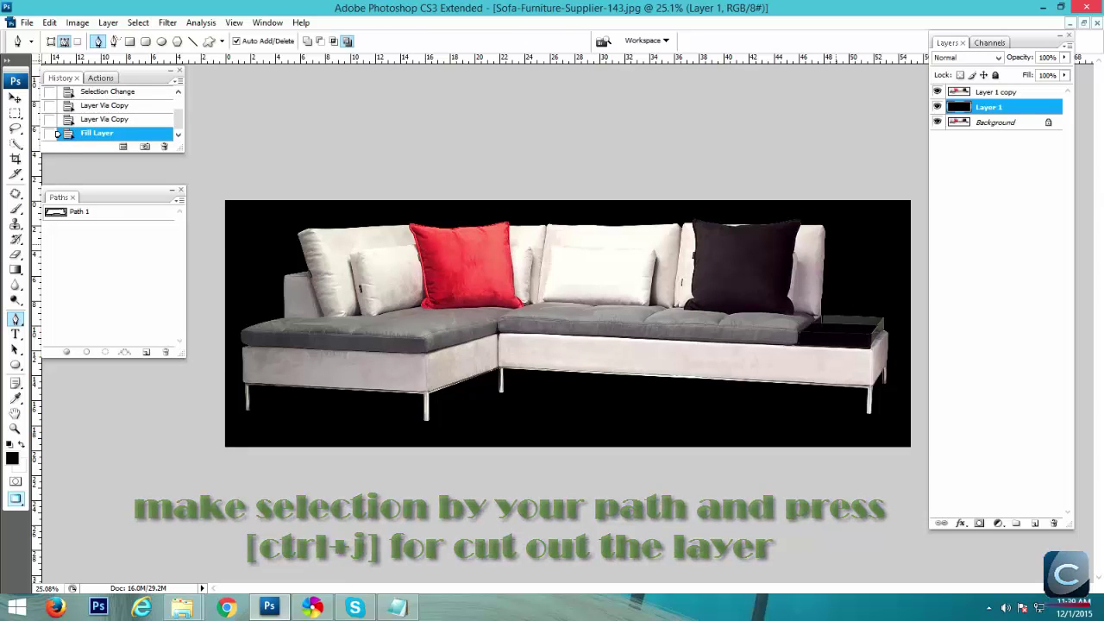
{"action": "key", "text": "ctrl+BackSpace"}
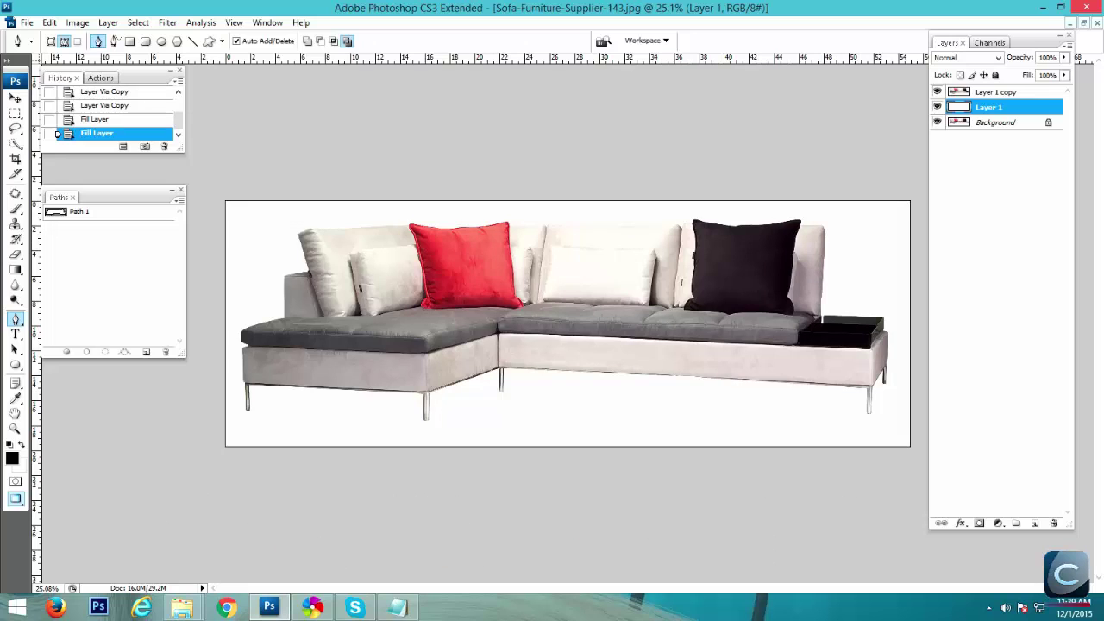
Create a new path and start the shadow outline from the sofa's right front foot to its right rear foot
{"action": "left_click", "coordinate": [146, 352]}
{"action": "scroll", "coordinate": [793, 361], "scroll_direction": "up", "scroll_amount": 3}
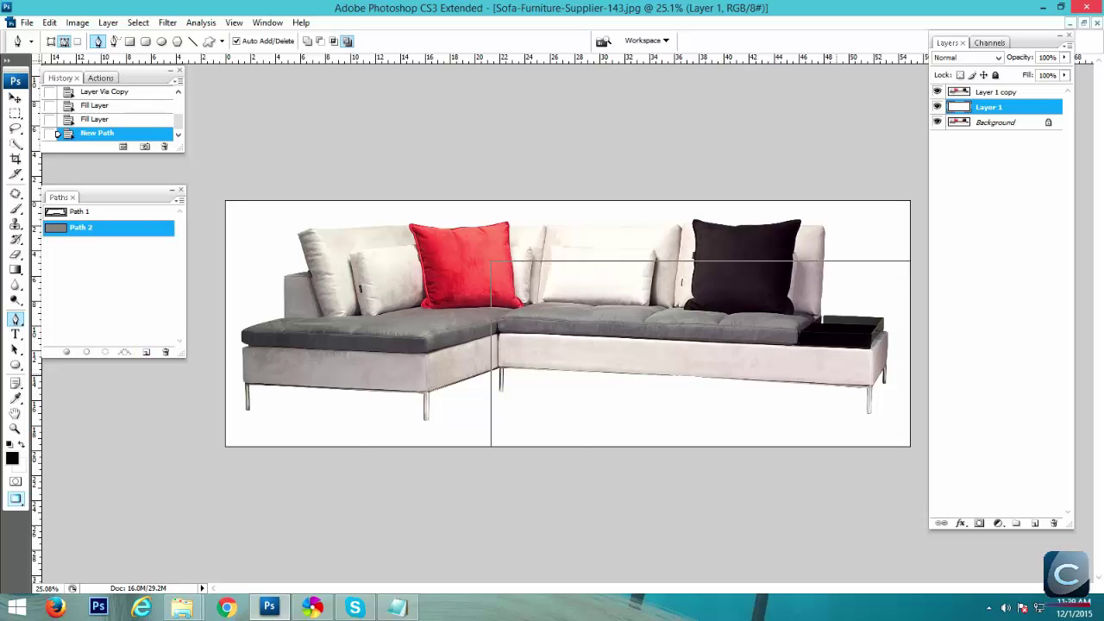
{"action": "key", "text": "f"}
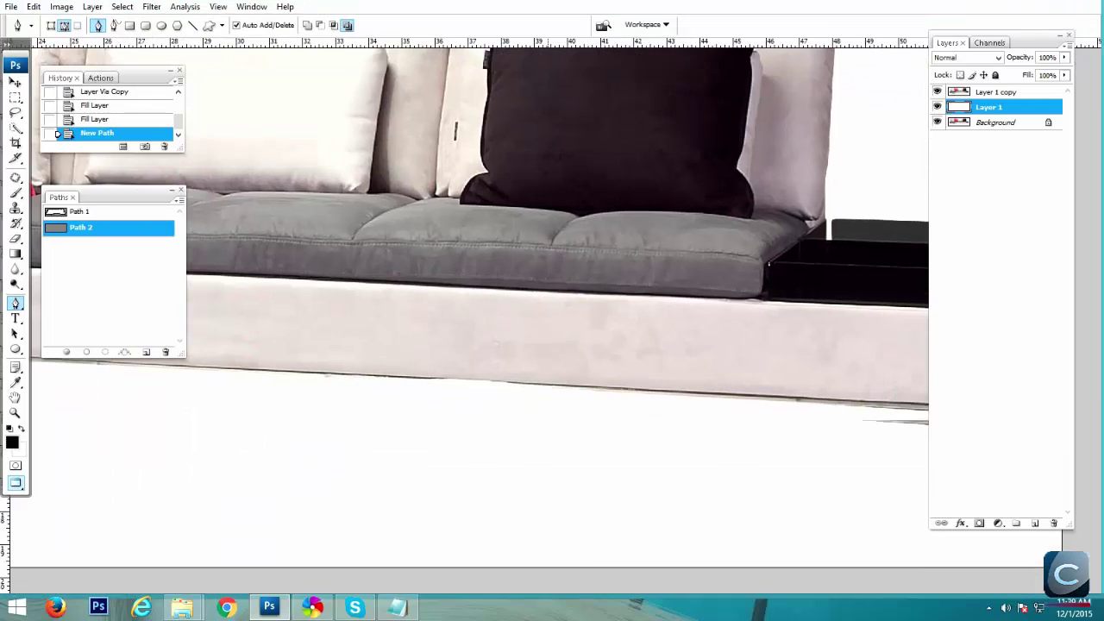
{"action": "left_click_drag", "start_coordinate": [794, 361], "coordinate": [310, 327]}
{"action": "scroll", "coordinate": [711, 407], "scroll_direction": "up", "scroll_amount": 2}
{"action": "left_click_drag", "start_coordinate": [494, 345], "coordinate": [723, 328]}
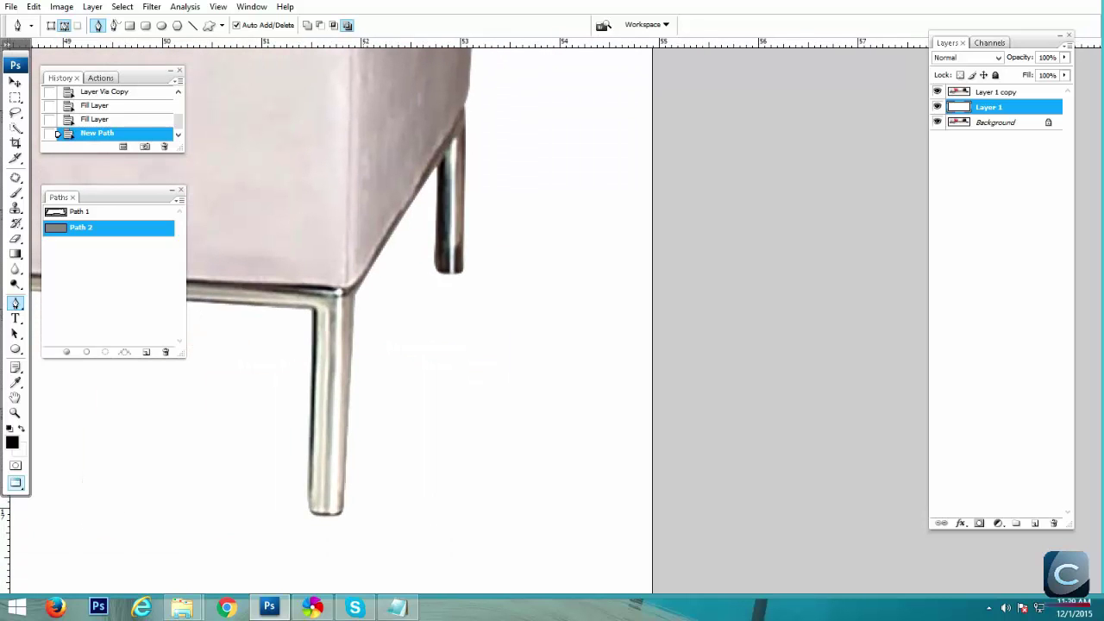
{"action": "left_click", "coordinate": [335, 511]}
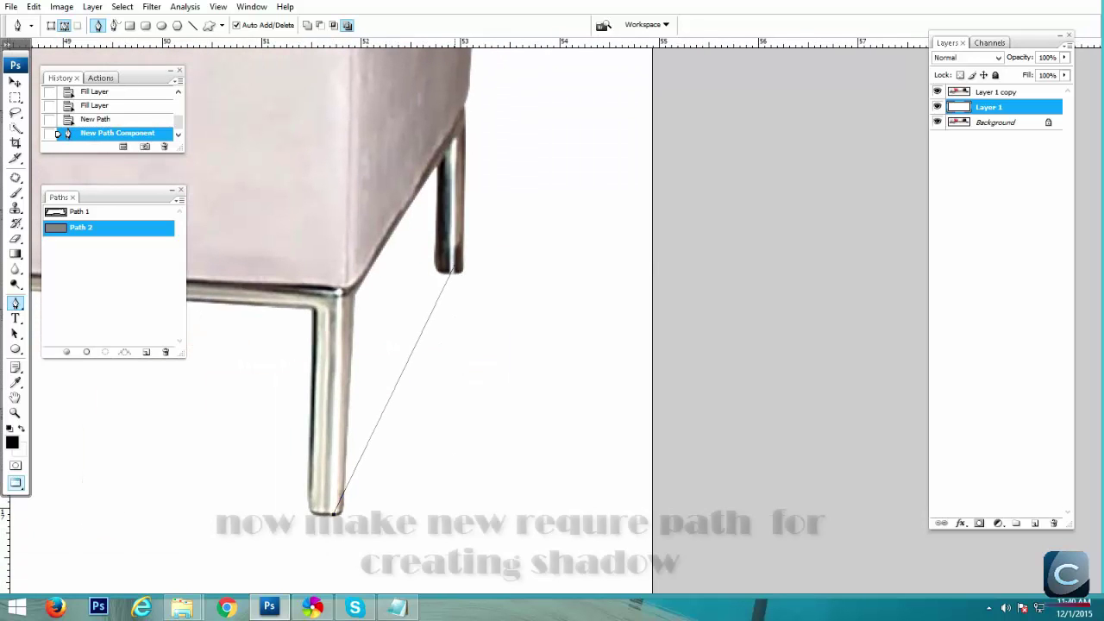
{"action": "left_click", "coordinate": [454, 266]}
Continue the shadow path up into the sofa's base, across its full length, and down to the leftmost foot
{"action": "left_click_drag", "start_coordinate": [454, 266], "coordinate": [507, 379]}
{"action": "left_click", "coordinate": [506, 138]}
{"action": "left_click_drag", "start_coordinate": [506, 138], "coordinate": [876, 152]}
{"action": "left_click", "coordinate": [520, 284]}
{"action": "scroll", "coordinate": [519, 283], "scroll_direction": "down", "scroll_amount": 2}
{"action": "left_click_drag", "start_coordinate": [345, 284], "coordinate": [1035, 371]}
{"action": "left_click", "coordinate": [552, 313]}
{"action": "left_click_drag", "start_coordinate": [303, 313], "coordinate": [1080, 269]}
{"action": "left_click", "coordinate": [410, 297]}
{"action": "scroll", "coordinate": [410, 420], "scroll_direction": "up", "scroll_amount": 2}
{"action": "left_click", "coordinate": [429, 433]}
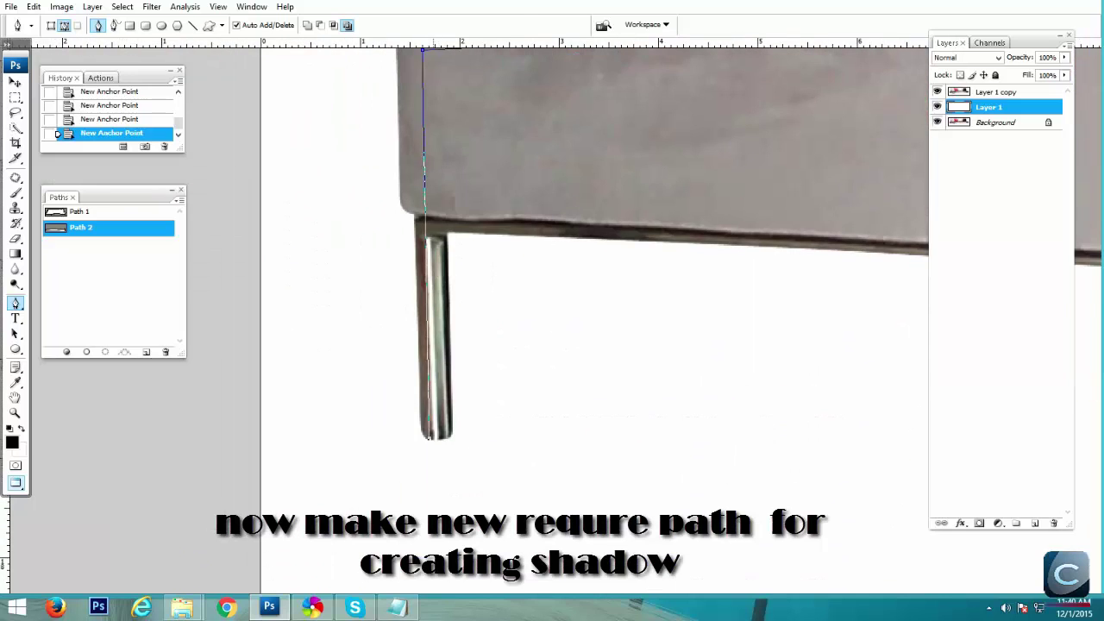
Run the shadow path along the feet of the remaining legs and close it at the right front foot
{"action": "scroll", "coordinate": [429, 433], "scroll_direction": "down", "scroll_amount": 1}
{"action": "left_click_drag", "start_coordinate": [906, 465], "coordinate": [251, 406]}
{"action": "left_click", "coordinate": [487, 411]}
{"action": "left_click_drag", "start_coordinate": [766, 299], "coordinate": [525, 360]}
{"action": "left_click", "coordinate": [545, 361]}
{"action": "left_click_drag", "start_coordinate": [897, 379], "coordinate": [302, 328]}
{"action": "left_click", "coordinate": [814, 341]}
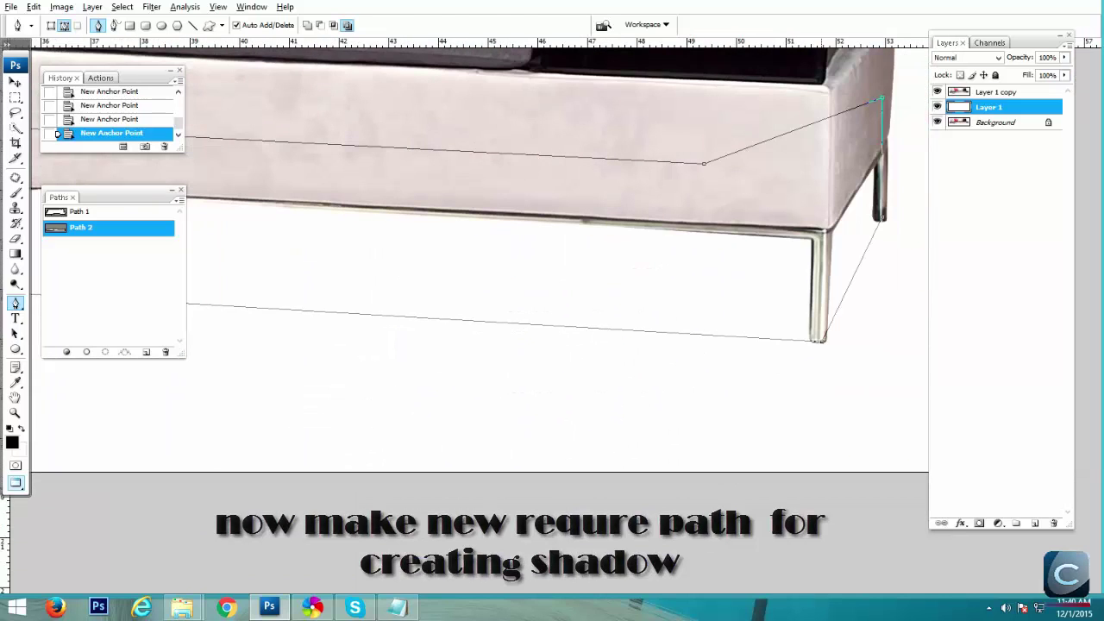
{"action": "left_click", "coordinate": [824, 341]}
{"action": "key", "text": "Left"}
Fine-tune the shadow path's anchor points at the right rear leg and at the left end of the base
{"action": "left_click_drag", "start_coordinate": [811, 258], "coordinate": [686, 347]}
{"action": "left_click_drag", "start_coordinate": [757, 308], "coordinate": [762, 308]}
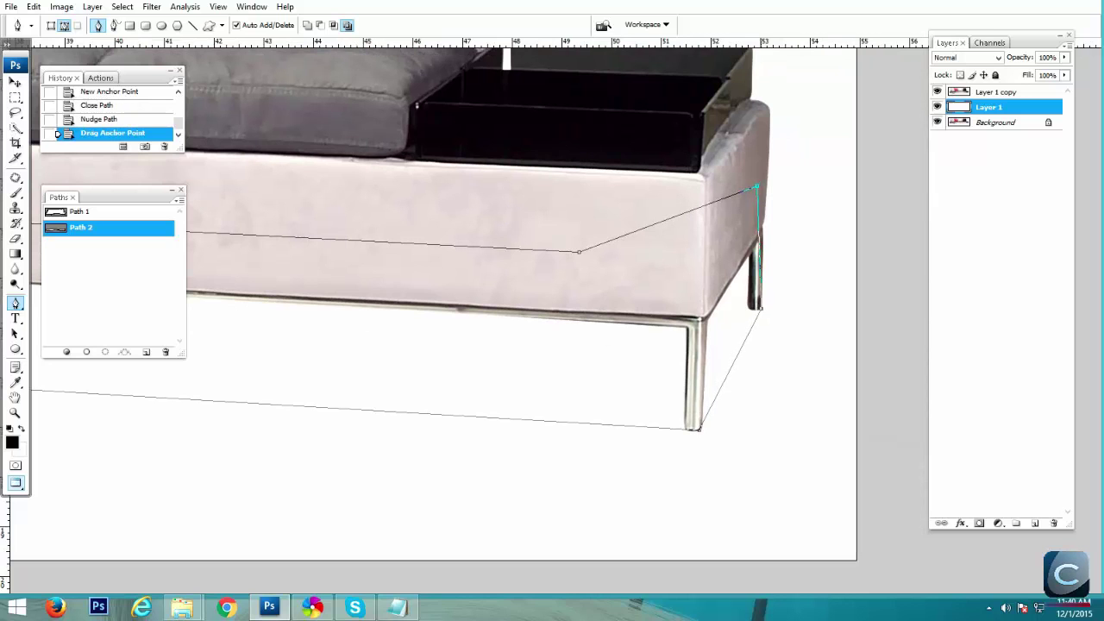
{"action": "mouse_move", "coordinate": [757, 185]}
{"action": "left_mouse_down"}
{"action": "mouse_move", "coordinate": [722, 222]}
{"action": "mouse_move", "coordinate": [764, 202]}
{"action": "left_mouse_up"}
{"action": "left_click_drag", "start_coordinate": [197, 284], "coordinate": [923, 280]}
{"action": "left_click_drag", "start_coordinate": [197, 284], "coordinate": [923, 280]}
{"action": "left_click_drag", "start_coordinate": [233, 285], "coordinate": [909, 285]}
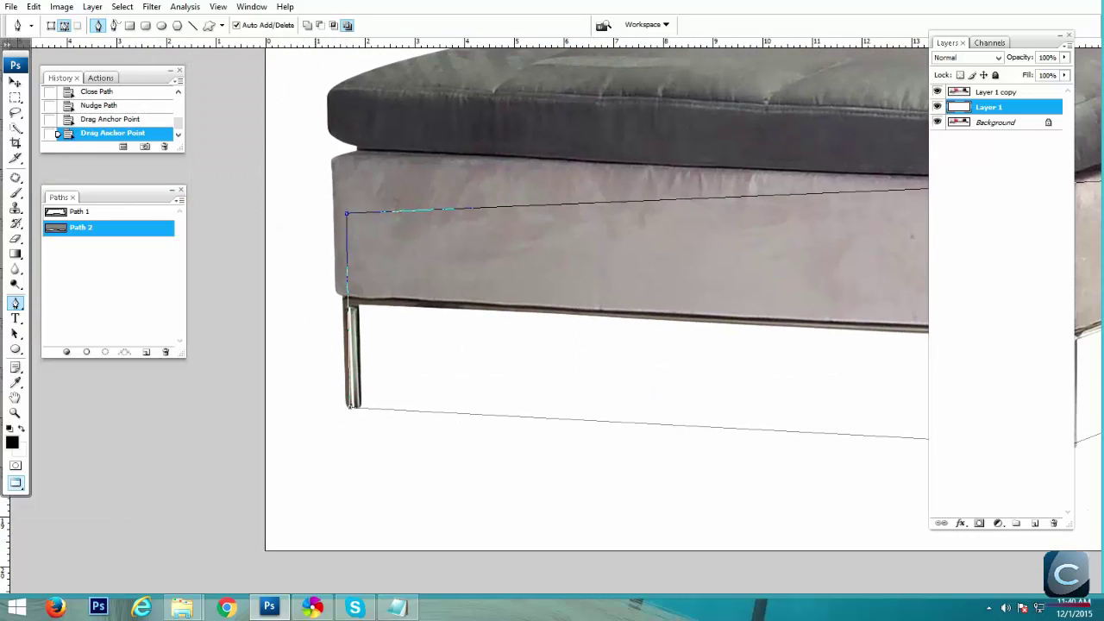
{"action": "left_click_drag", "start_coordinate": [347, 213], "coordinate": [340, 213]}
{"action": "key", "text": "Left"}
Convert the shadow path to a selection, fill it with black on a new layer, and deselect
{"action": "key", "text": "ctrl+0"}
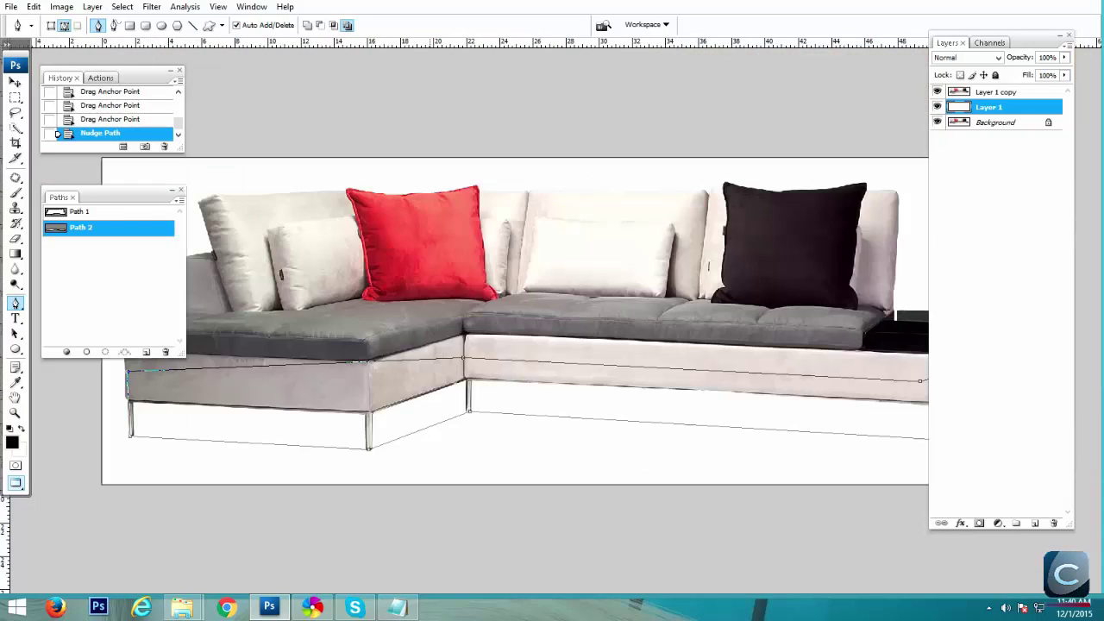
{"action": "key", "text": "ctrl+Return"}
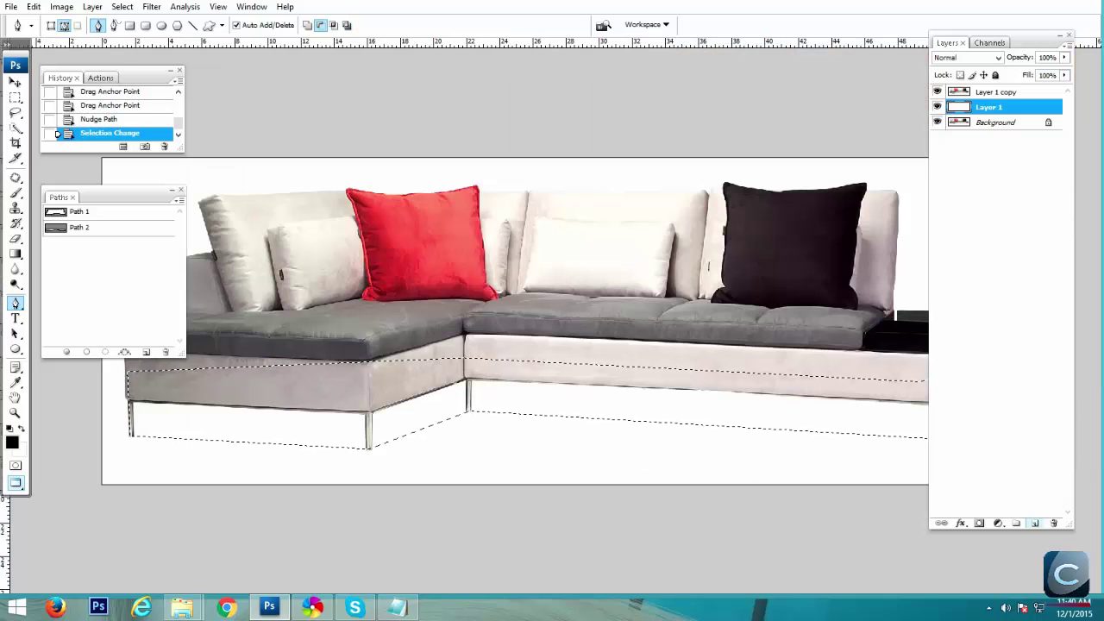
{"action": "key", "text": "ctrl+shift+alt+n"}
{"action": "key", "text": "alt+BackSpace"}
{"action": "key", "text": "ctrl+d"}
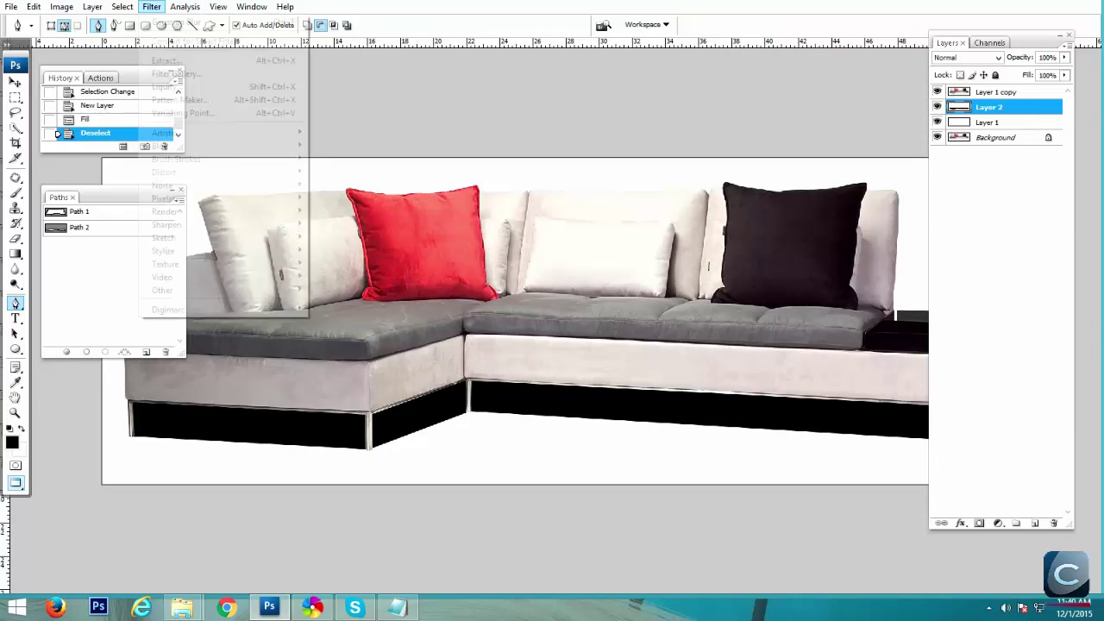
Soften the black shadow shape with a Gaussian Blur, using a radius slightly below 37.4 pixels
{"action": "left_click", "coordinate": [151, 6]}
{"action": "mouse_move", "coordinate": [173, 146]}
{"action": "left_click", "coordinate": [345, 198]}
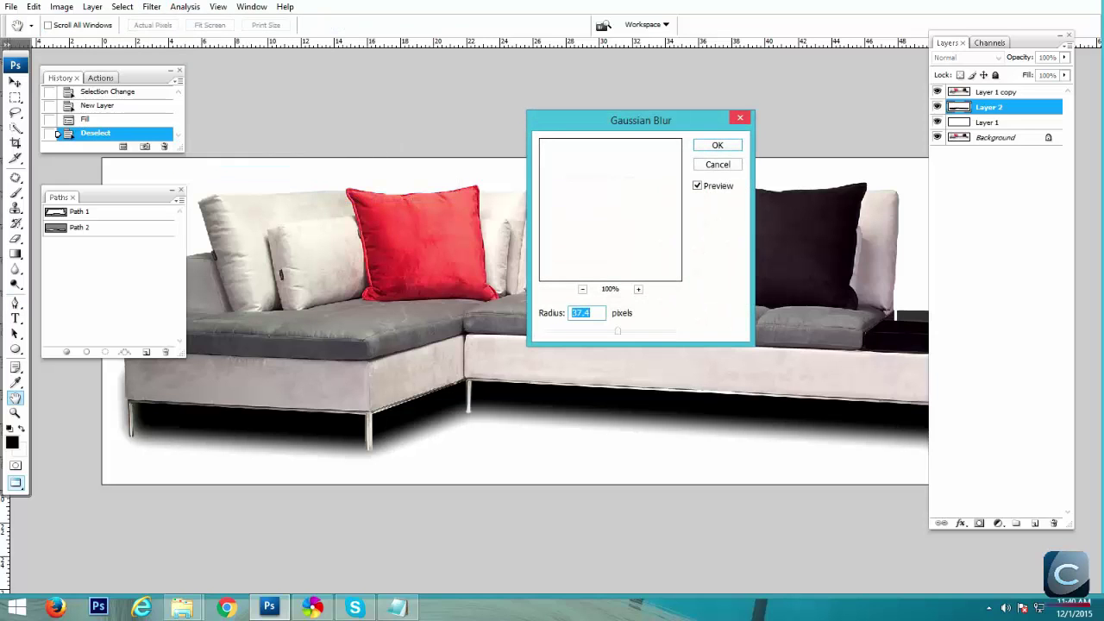
{"action": "left_click_drag", "start_coordinate": [618, 331], "coordinate": [616, 332]}
{"action": "key", "text": "Return"}
Nudge the shadow layer slightly down and set its opacity to 43%
{"action": "key", "text": "v"}
{"action": "key", "text": "Down"}
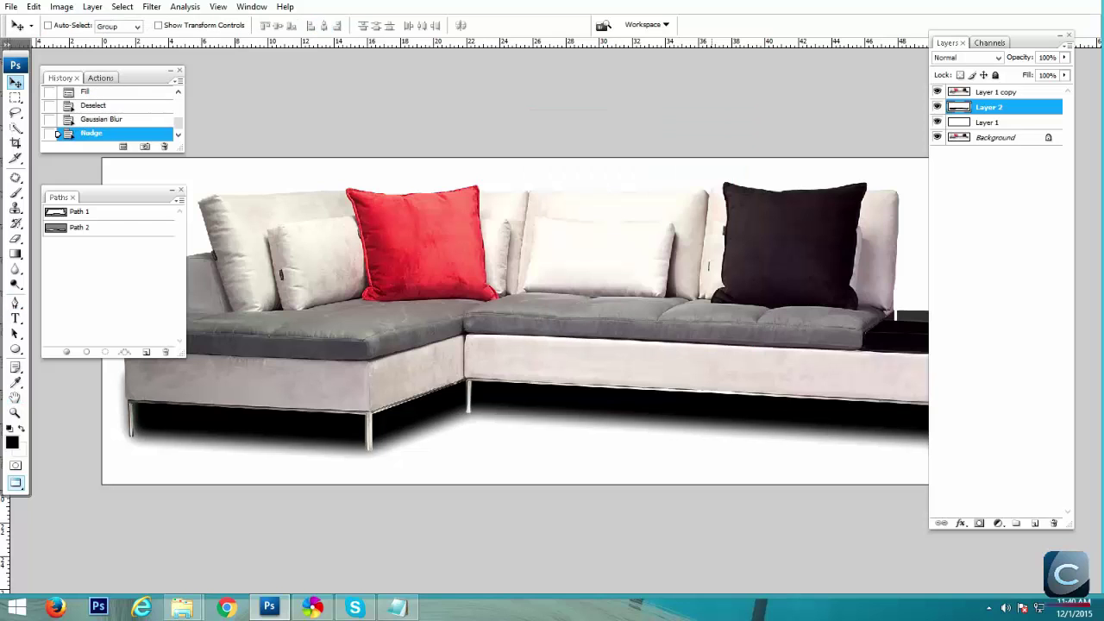
{"action": "scroll", "coordinate": [515, 321], "scroll_direction": "up", "scroll_amount": 1}
{"action": "key", "text": "4"}
{"action": "key", "text": "3"}
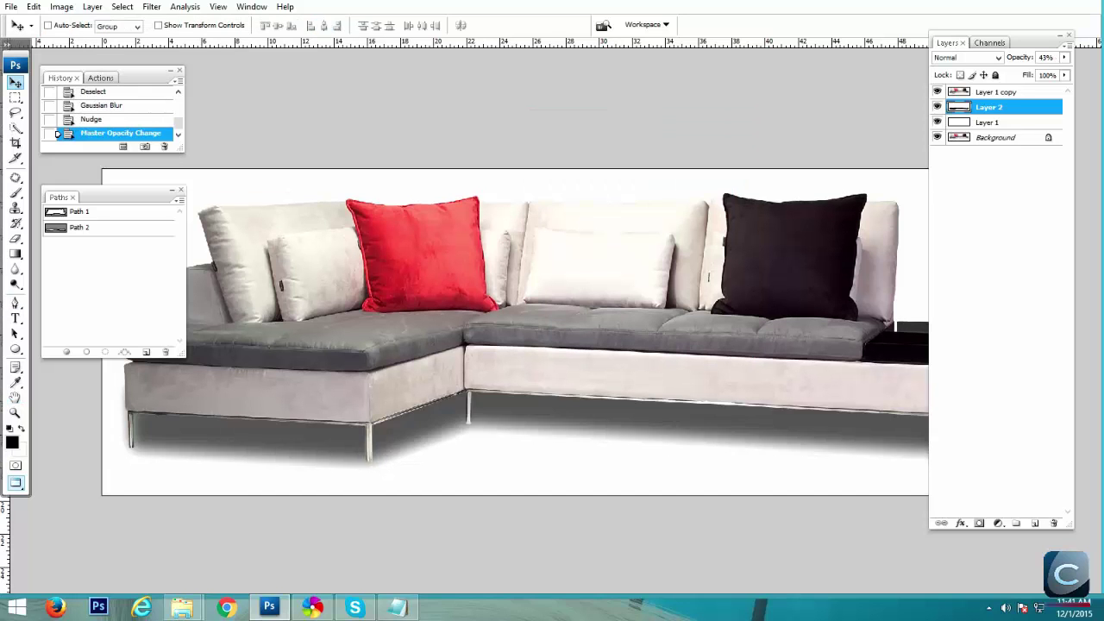
Start a Warp transform on the shadow layer and pull its lower-right corner slightly down and outward
{"action": "left_click_drag", "start_coordinate": [449, 405], "coordinate": [759, 252]}
{"action": "scroll", "coordinate": [690, 326], "scroll_direction": "up", "scroll_amount": 2}
{"action": "key", "text": "ctrl+t"}
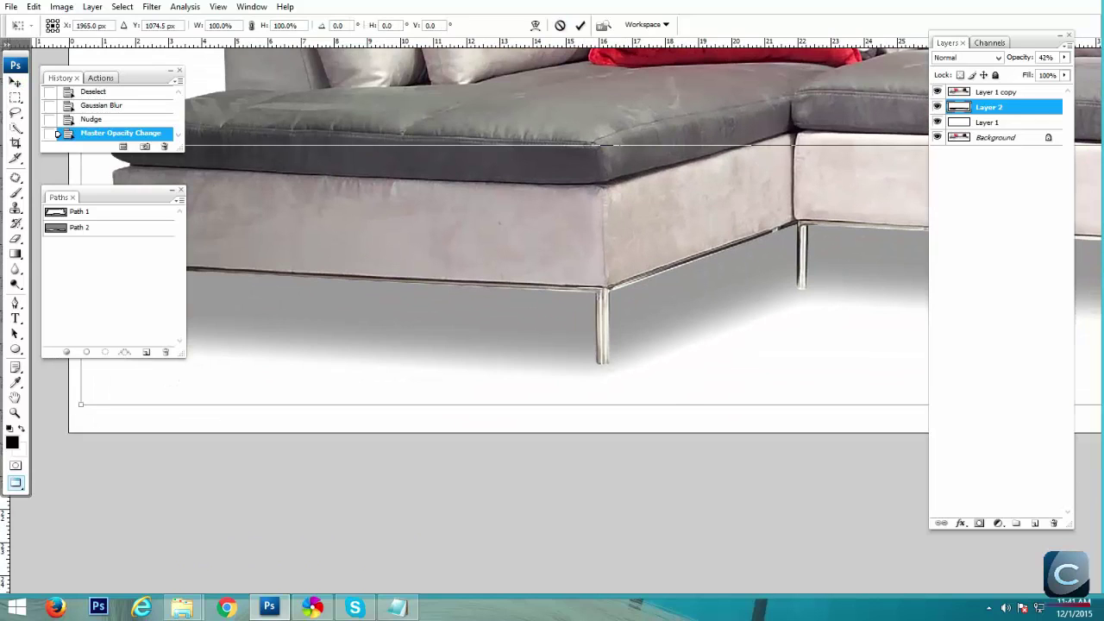
{"action": "left_click", "coordinate": [536, 26]}
{"action": "left_click_drag", "start_coordinate": [676, 405], "coordinate": [448, 435]}
{"action": "left_click_drag", "start_coordinate": [880, 397], "coordinate": [47, 359]}
{"action": "left_click_drag", "start_coordinate": [798, 380], "coordinate": [800, 386]}
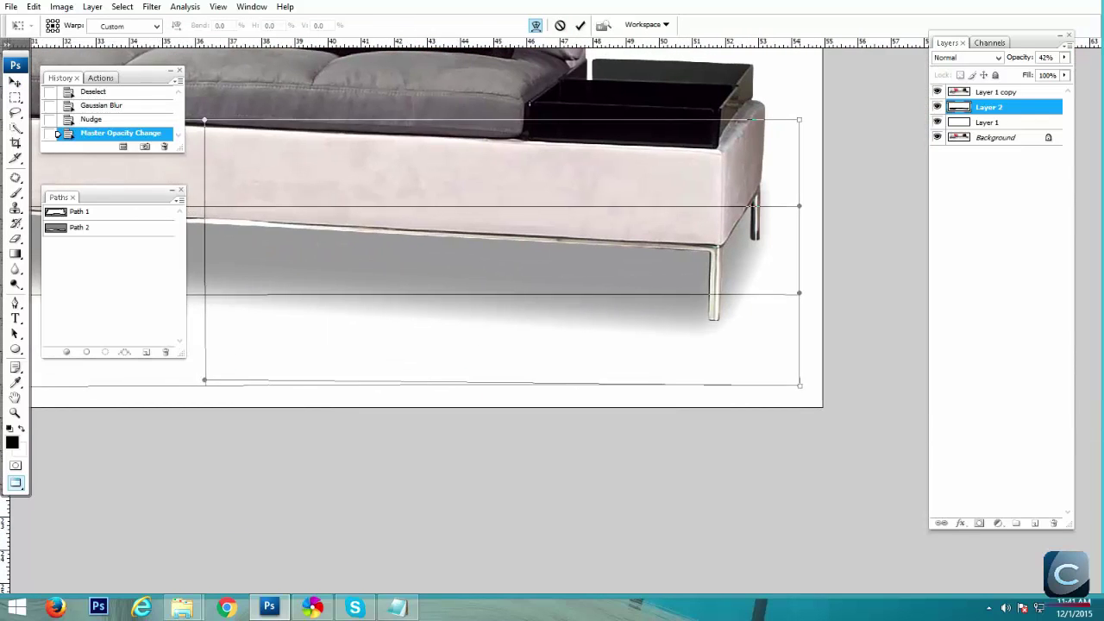
Pull the warp's lower-left corner and left-edge handle outward at the sofa's left end, and apply the warp
{"action": "scroll", "coordinate": [483, 224], "scroll_direction": "left", "scroll_amount": 8}
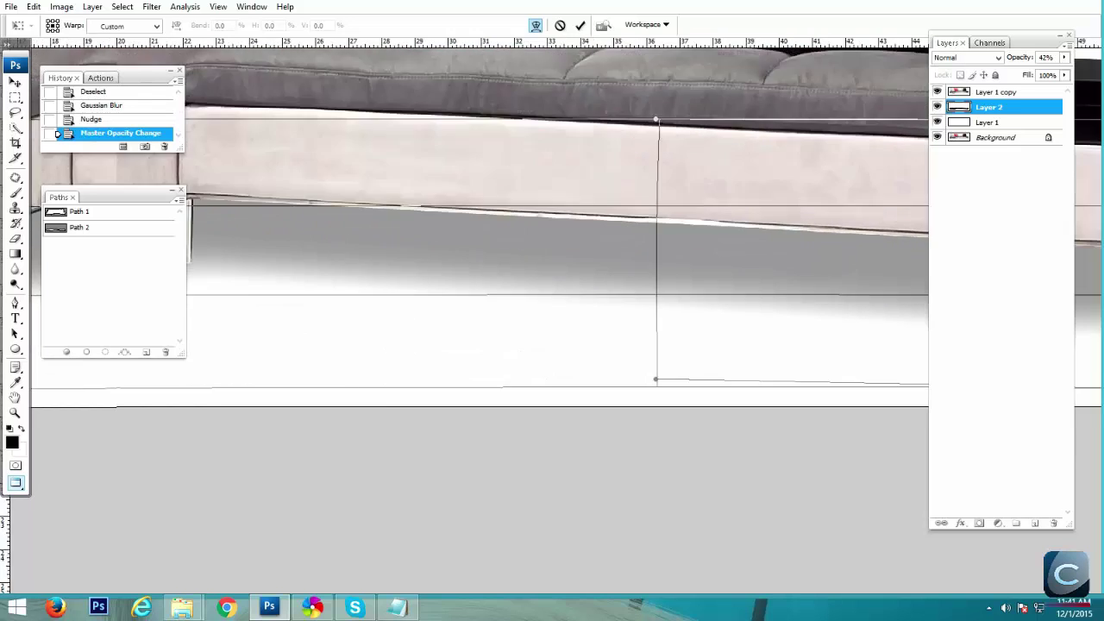
{"action": "scroll", "coordinate": [483, 225], "scroll_direction": "left", "scroll_amount": 20}
{"action": "left_click_drag", "start_coordinate": [529, 371], "coordinate": [502, 394]}
{"action": "left_click_drag", "start_coordinate": [529, 197], "coordinate": [511, 199]}
{"action": "key", "text": "Return"}
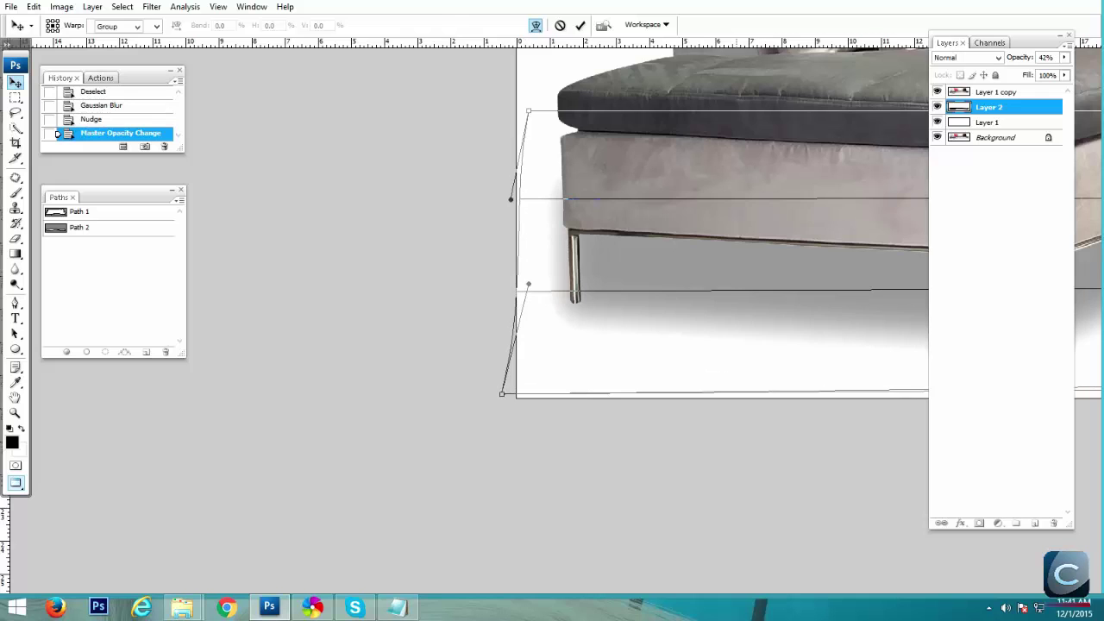
Add a new empty layer above the blurred sofa shadow layer, Layer 2
{"action": "left_click_drag", "start_coordinate": [863, 285], "coordinate": [162, 345]}
{"action": "scroll", "coordinate": [346, 366], "scroll_direction": "down", "scroll_amount": 4}
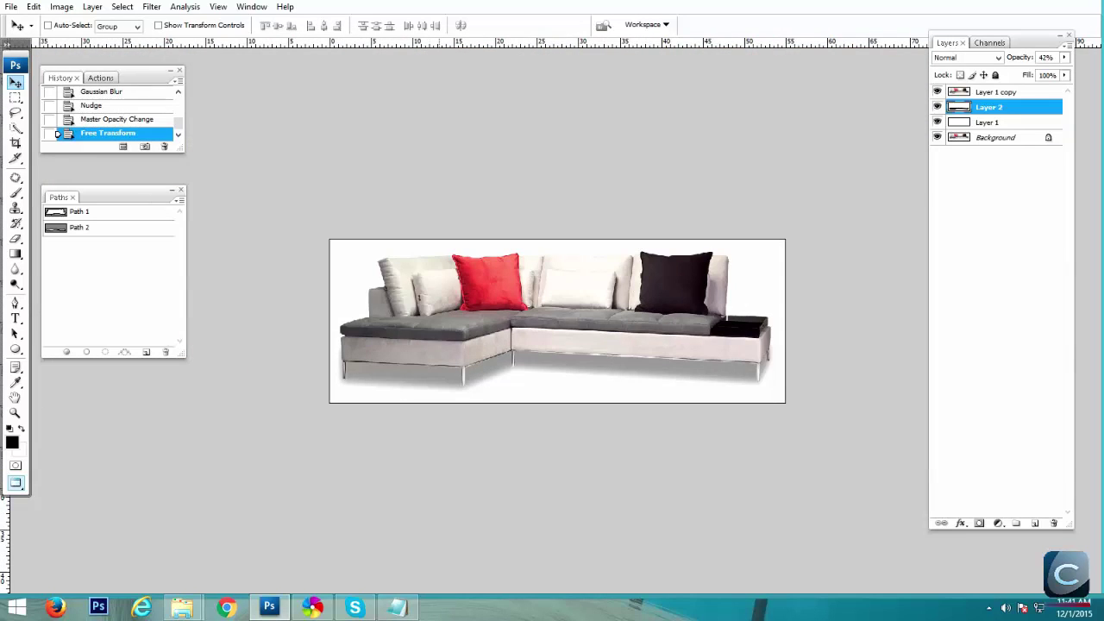
{"action": "scroll", "coordinate": [342, 368], "scroll_direction": "up", "scroll_amount": 2}
{"action": "scroll", "coordinate": [561, 406], "scroll_direction": "up", "scroll_amount": 2}
{"action": "left_click_drag", "start_coordinate": [432, 371], "coordinate": [832, 386]}
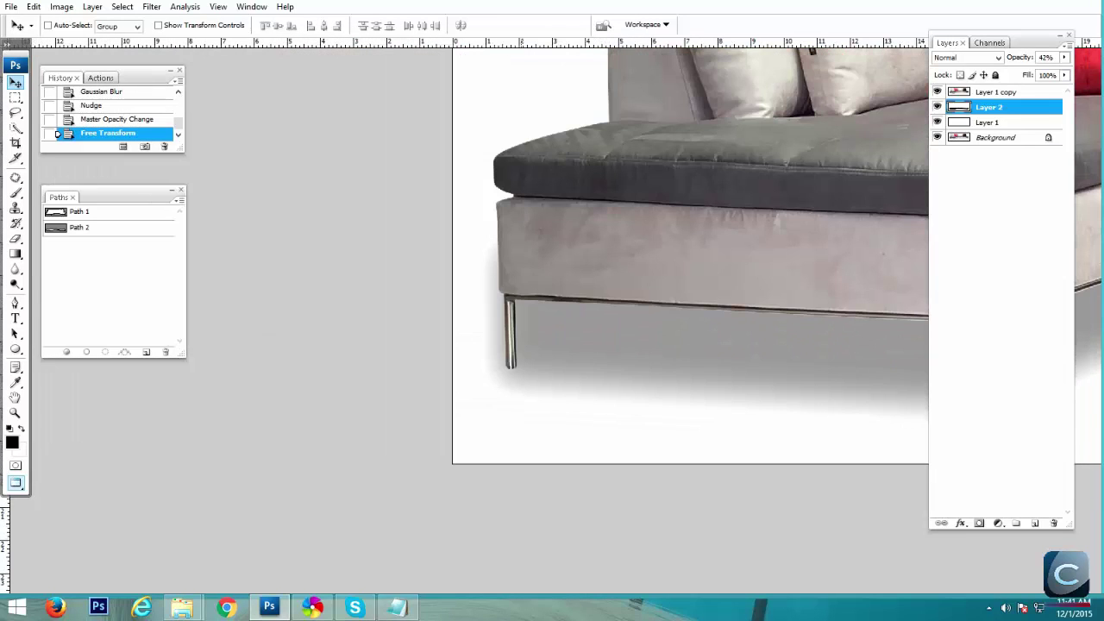
{"action": "left_click", "coordinate": [1036, 524]}
Select a flat ellipse around the foot of the sofa's left front leg, fill it with black and deselect
{"action": "scroll", "coordinate": [715, 367], "scroll_direction": "up", "scroll_amount": 2}
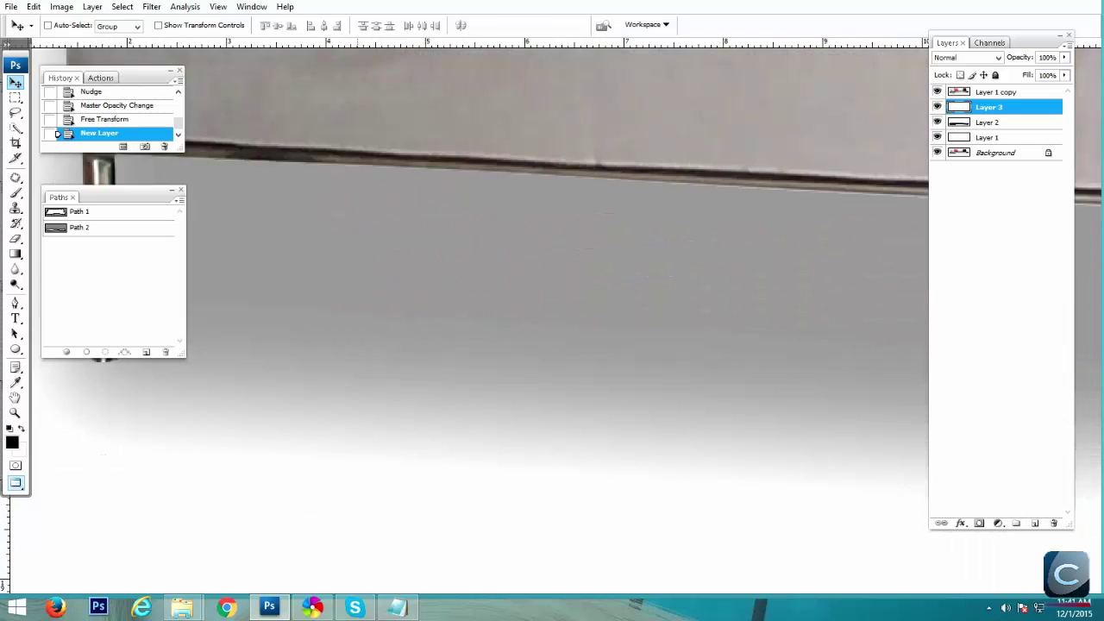
{"action": "left_click_drag", "start_coordinate": [345, 362], "coordinate": [801, 412]}
{"action": "left_click", "coordinate": [15, 97]}
{"action": "right_click", "coordinate": [16, 97]}
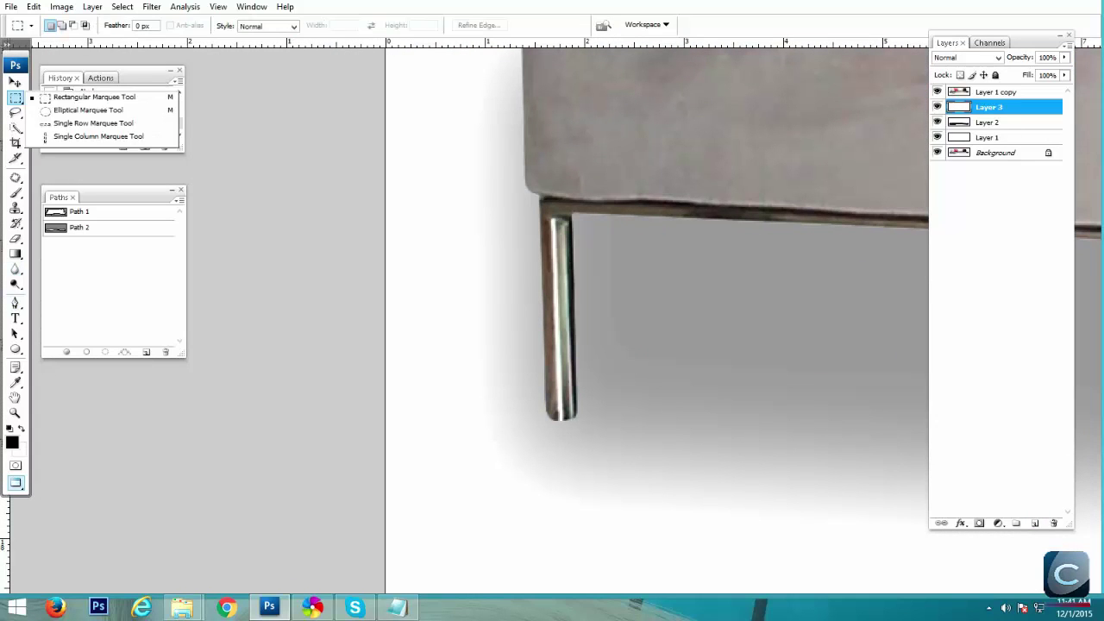
{"action": "left_click", "coordinate": [60, 113]}
{"action": "left_click_drag", "start_coordinate": [521, 390], "coordinate": [567, 414]}
{"action": "left_click_drag", "start_coordinate": [634, 440], "coordinate": [630, 439]}
{"action": "key", "text": "alt+BackSpace"}
{"action": "key", "text": "ctrl+d"}
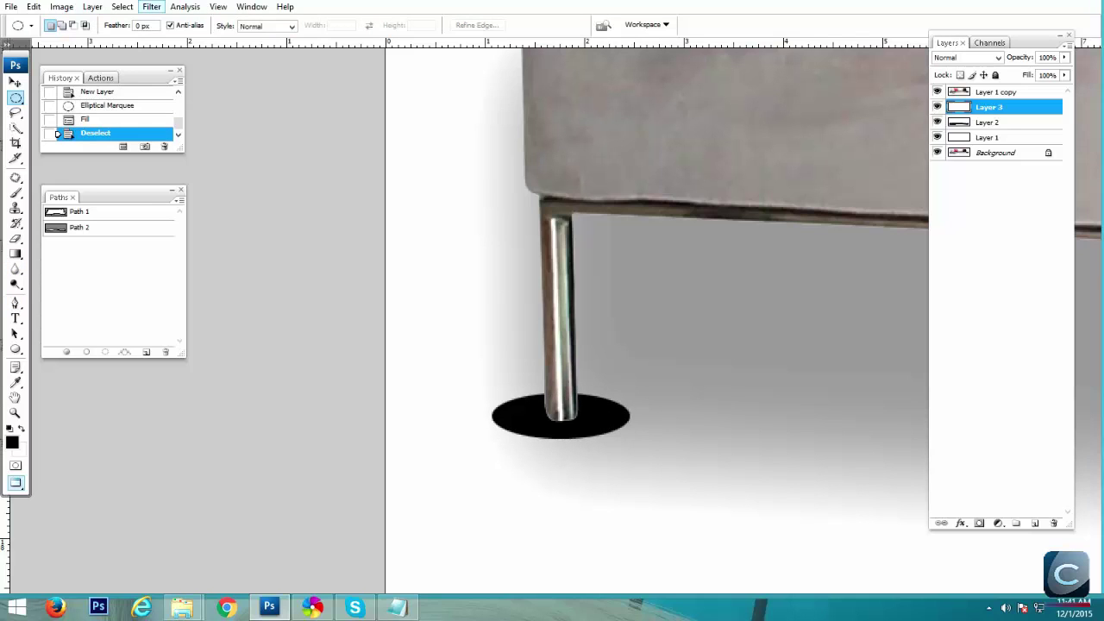
Soften the black ellipse at the leg's foot with a Gaussian Blur of 8.9 pixels radius
{"action": "left_click", "coordinate": [151, 6]}
{"action": "mouse_move", "coordinate": [164, 145]}
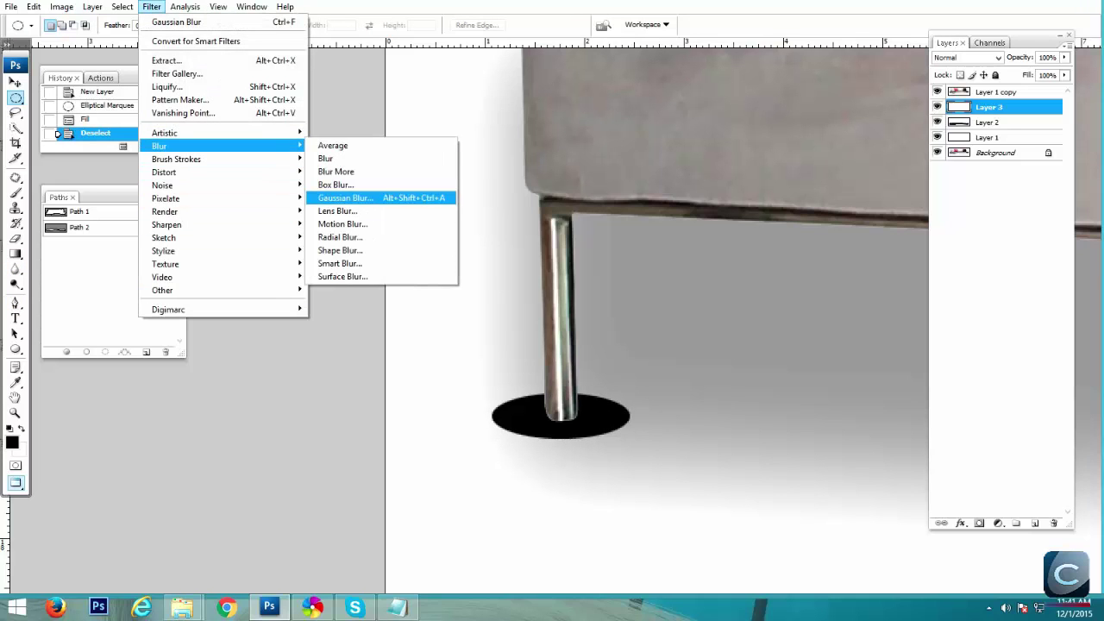
{"action": "left_click", "coordinate": [358, 199]}
{"action": "mouse_move", "coordinate": [613, 331]}
{"action": "left_mouse_down"}
{"action": "mouse_move", "coordinate": [571, 331]}
{"action": "mouse_move", "coordinate": [595, 332]}
{"action": "left_mouse_up"}
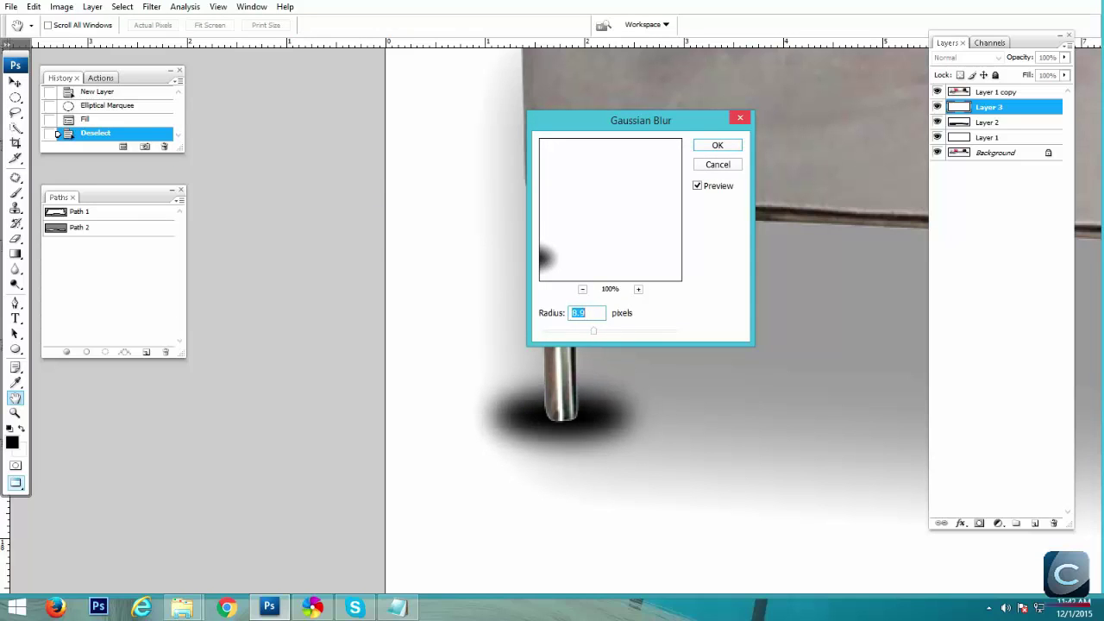
{"action": "key", "text": "Return"}
Move the blurred ellipse slightly down and flatten it to about 49% height with Free Transform, centred under the leg's foot
{"action": "key", "text": "v"}
{"action": "left_click_drag", "start_coordinate": [569, 418], "coordinate": [576, 430]}
{"action": "key", "text": "ctrl+t"}
{"action": "left_click_drag", "start_coordinate": [569, 377], "coordinate": [571, 418]}
{"action": "left_click_drag", "start_coordinate": [659, 424], "coordinate": [662, 423]}
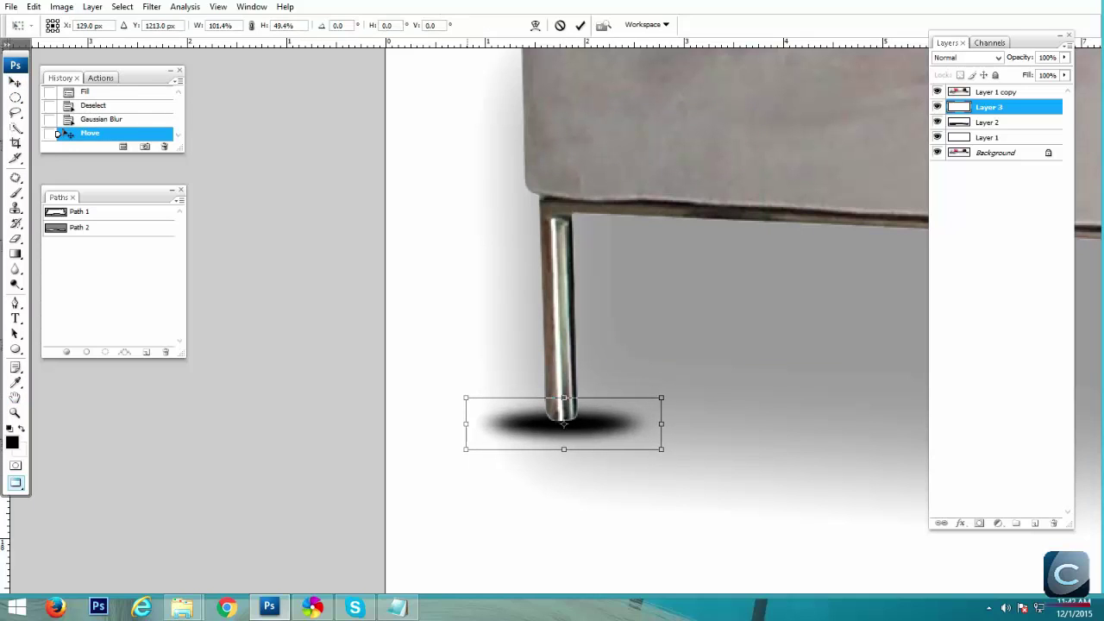
{"action": "key", "text": "Return"}
{"action": "left_click_drag", "start_coordinate": [575, 425], "coordinate": [571, 424]}
Set the foot shadow layer's opacity to 45% and nudge the shadow slightly up against the leg's foot
{"action": "key", "text": "6"}
{"action": "key", "text": "2"}
{"action": "key", "text": "4"}
{"action": "key", "text": "5"}
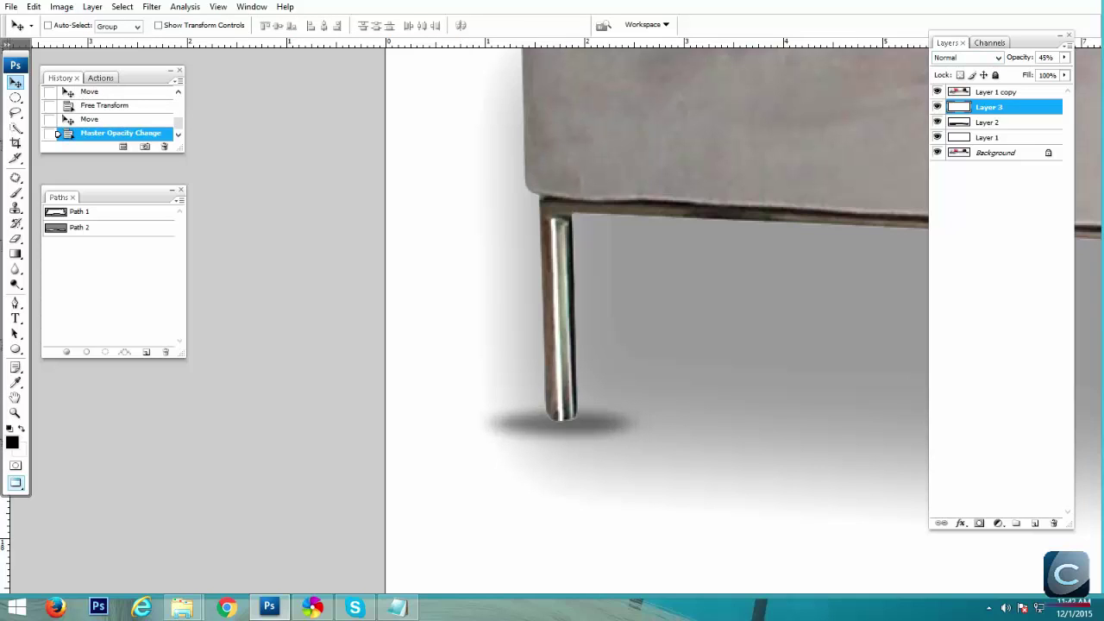
{"action": "key", "text": "Down"}
{"action": "key", "text": "Down"}
{"action": "key", "text": "Down"}
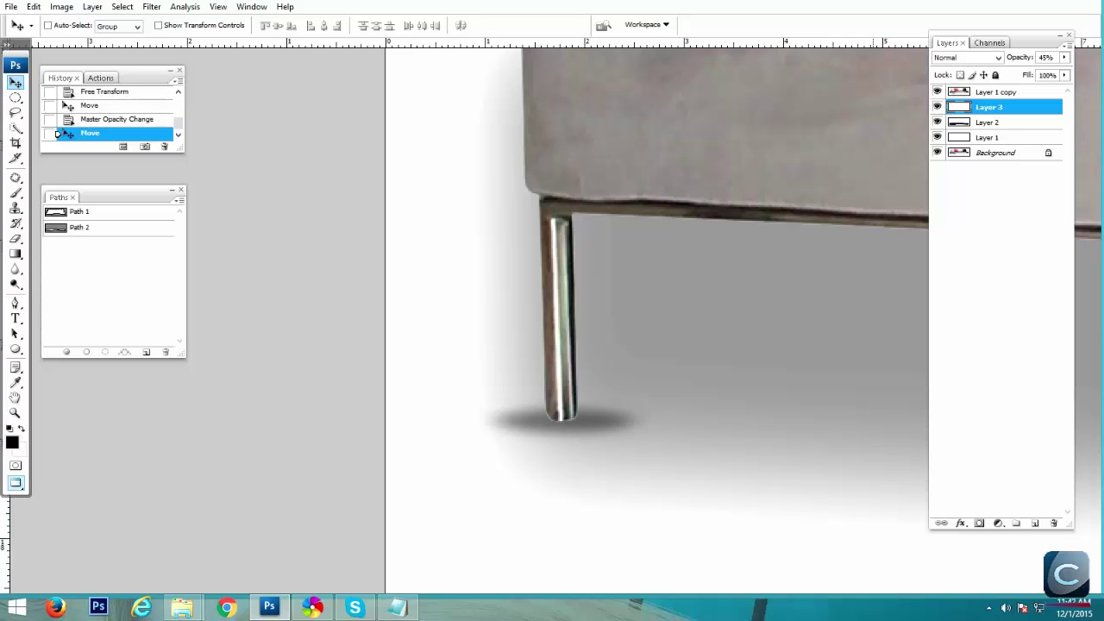
Lightly erase around the edges of the foot shadow with a 150-pixel Eraser at 10% opacity
{"action": "key", "text": "e"}
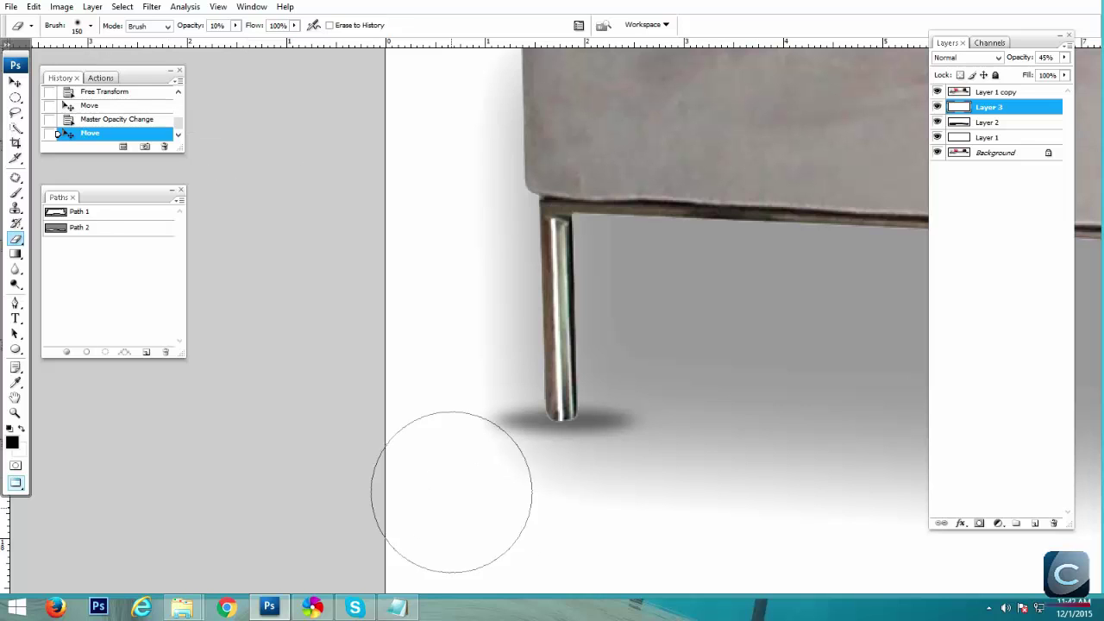
{"action": "left_click", "coordinate": [594, 512]}
{"action": "left_click", "coordinate": [660, 380]}
{"action": "left_click", "coordinate": [595, 436]}
{"action": "left_click", "coordinate": [446, 458]}
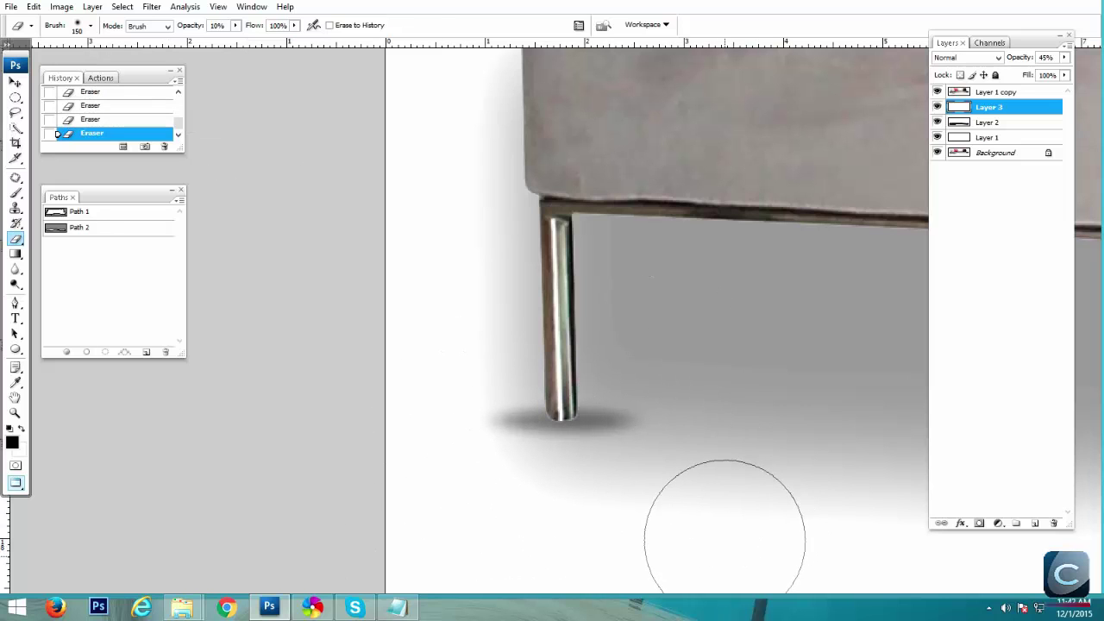
Reduce the foot shadow layer's opacity to 21%
{"action": "key", "text": "v"}
{"action": "scroll", "coordinate": [818, 282], "scroll_direction": "down", "scroll_amount": 3}
{"action": "left_click_drag", "start_coordinate": [818, 281], "coordinate": [468, 324]}
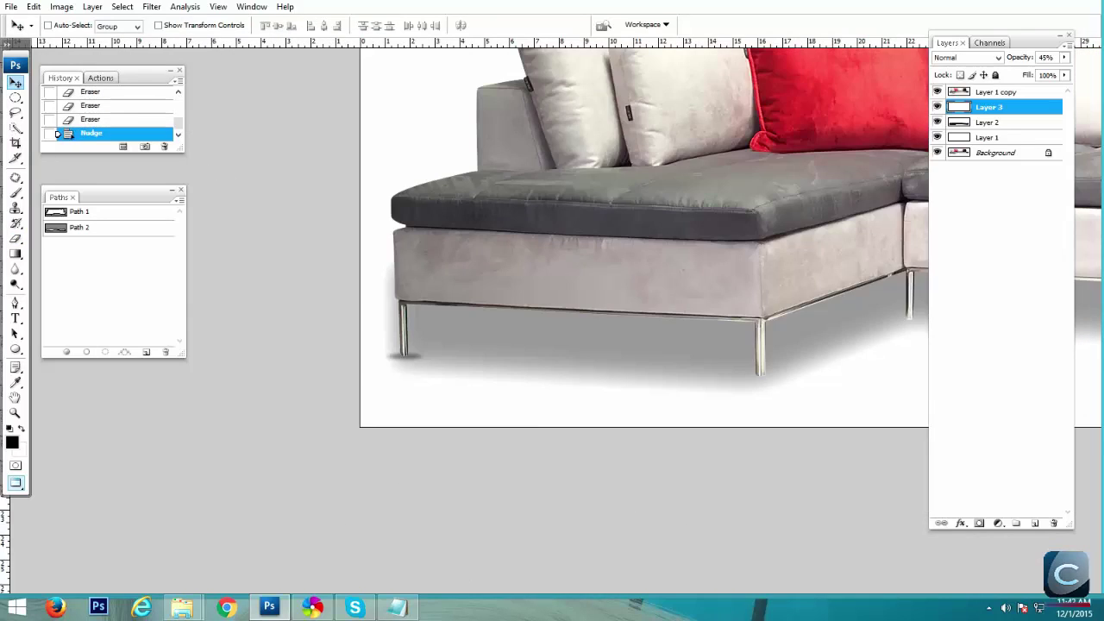
{"action": "key", "text": "3"}
{"action": "key", "text": "8"}
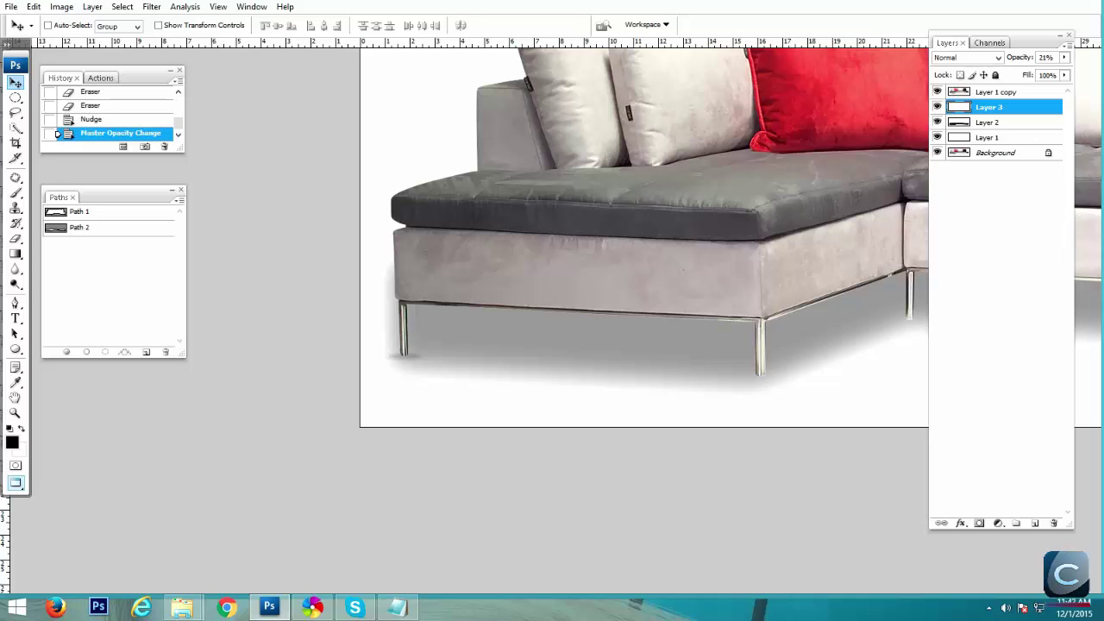
Select the main shadow on Layer 2 and stretch its lower-left corner slightly outward with Free Transform
{"action": "key", "text": "ctrl+plus"}
{"action": "key", "text": "alt+bracketleft"}
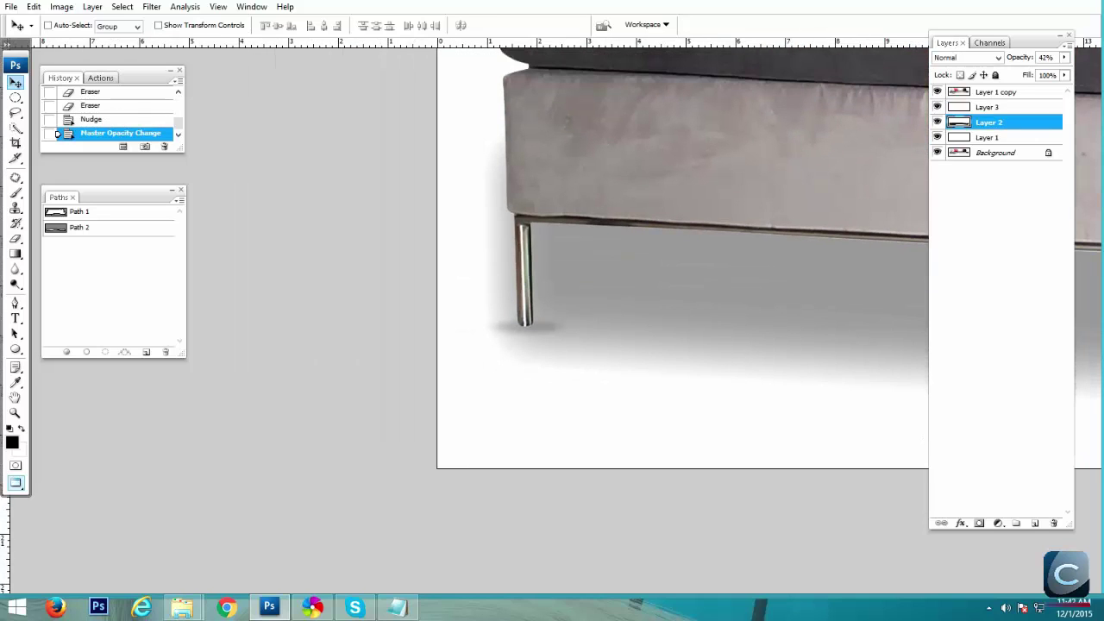
{"action": "key", "text": "ctrl+t"}
{"action": "mouse_move", "coordinate": [442, 454]}
{"action": "left_mouse_down"}
{"action": "mouse_move", "coordinate": [436, 467]}
{"action": "mouse_move", "coordinate": [431, 457]}
{"action": "left_mouse_up"}
{"action": "key", "text": "Return"}
{"action": "key", "text": "ctrl+minus"}
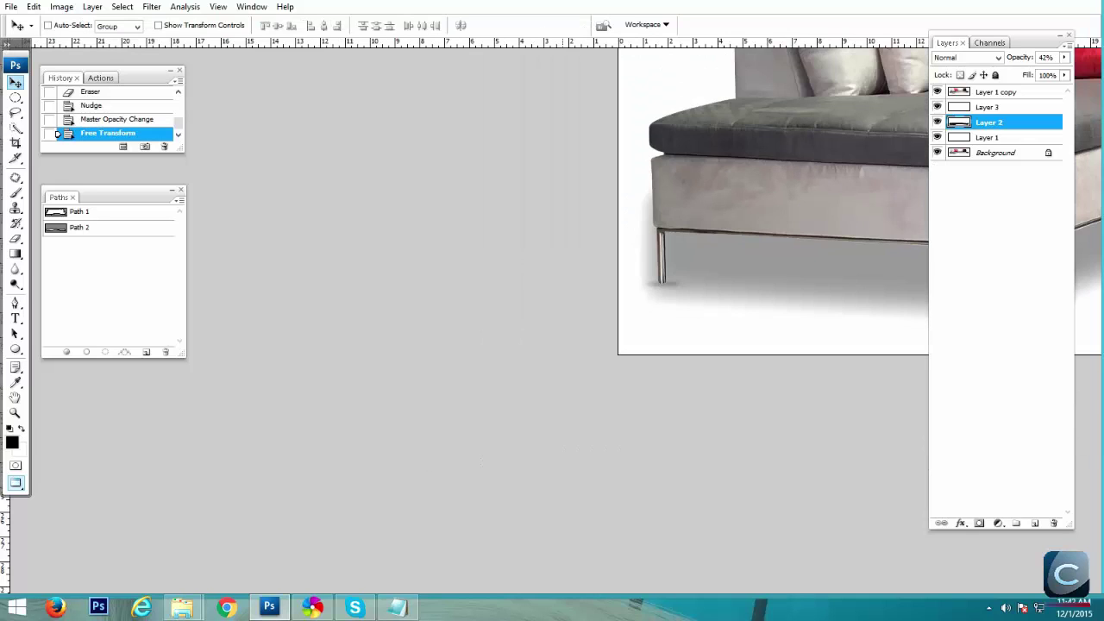
Duplicate the Layer 3 foot shadow four times and place a copy under each of the other sofa legs
{"action": "key", "text": "ctrl+plus"}
{"action": "left_click", "coordinate": [990, 107]}
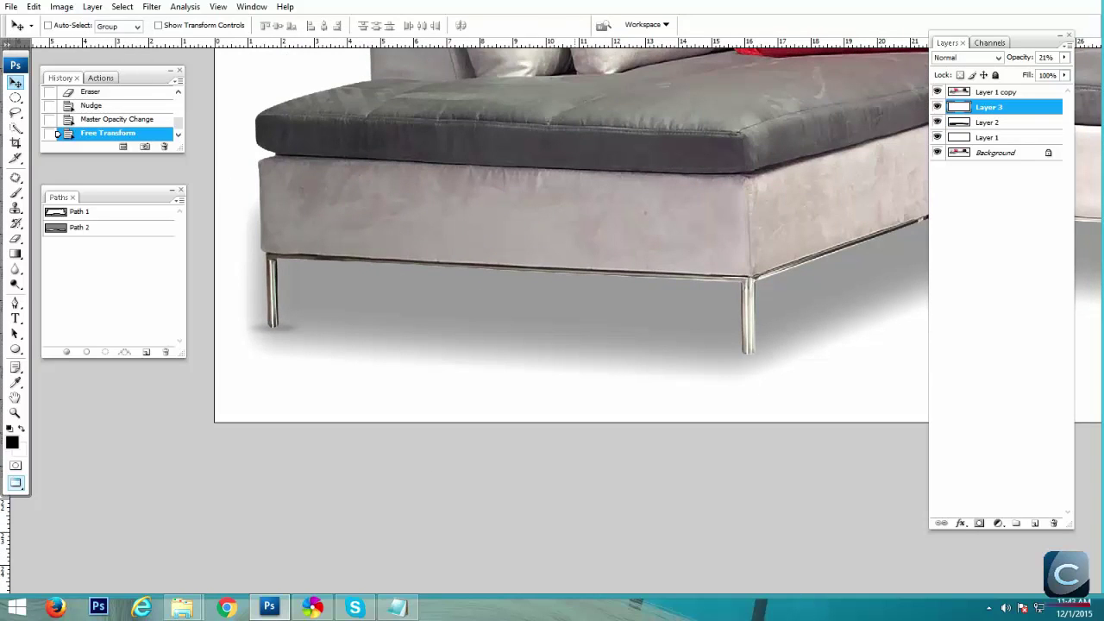
{"action": "left_click_drag", "start_coordinate": [280, 329], "coordinate": [691, 337]}
{"action": "scroll", "coordinate": [698, 341], "scroll_direction": "up", "scroll_amount": 2}
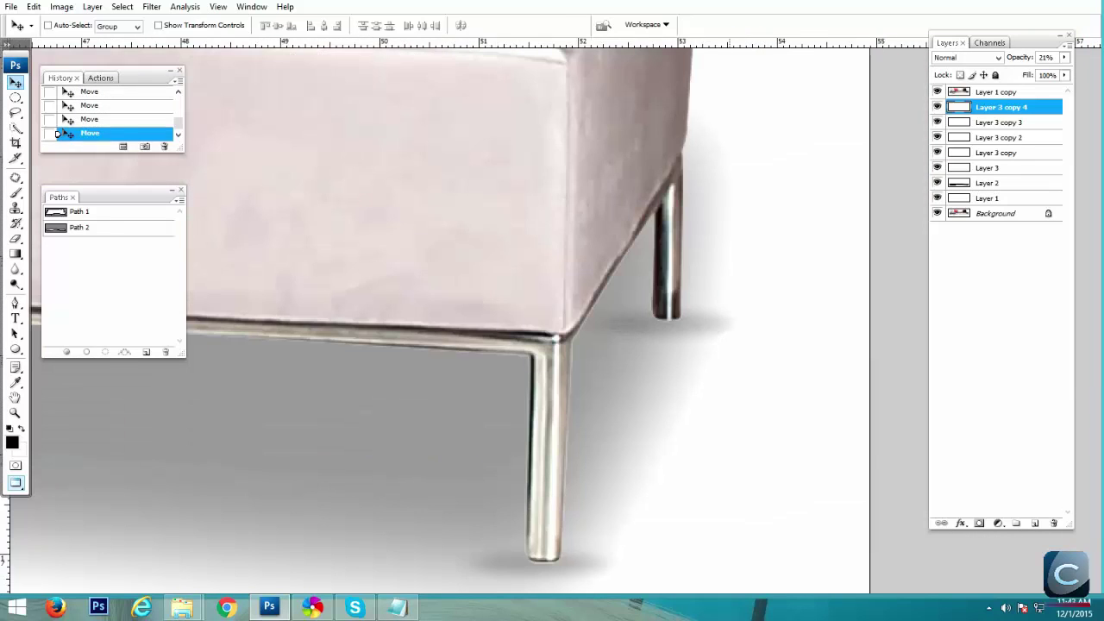
Narrow the foot shadow under the rear right leg with two Free Transforms, the second to about 86% width
{"action": "key", "text": "ctrl+t"}
{"action": "left_click_drag", "start_coordinate": [758, 323], "coordinate": [719, 323]}
{"action": "left_click_drag", "start_coordinate": [646, 324], "coordinate": [669, 318]}
{"action": "key", "text": "Return"}
{"action": "key", "text": "ctrl+minus"}
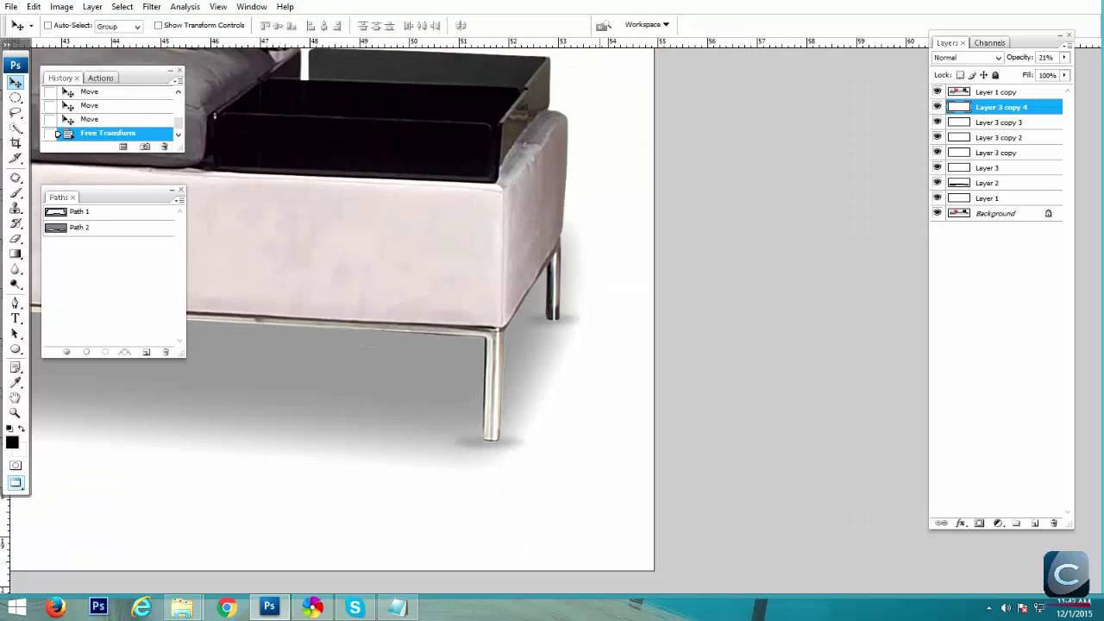
{"action": "key", "text": "ctrl+t"}
{"action": "left_click_drag", "start_coordinate": [592, 318], "coordinate": [581, 318]}
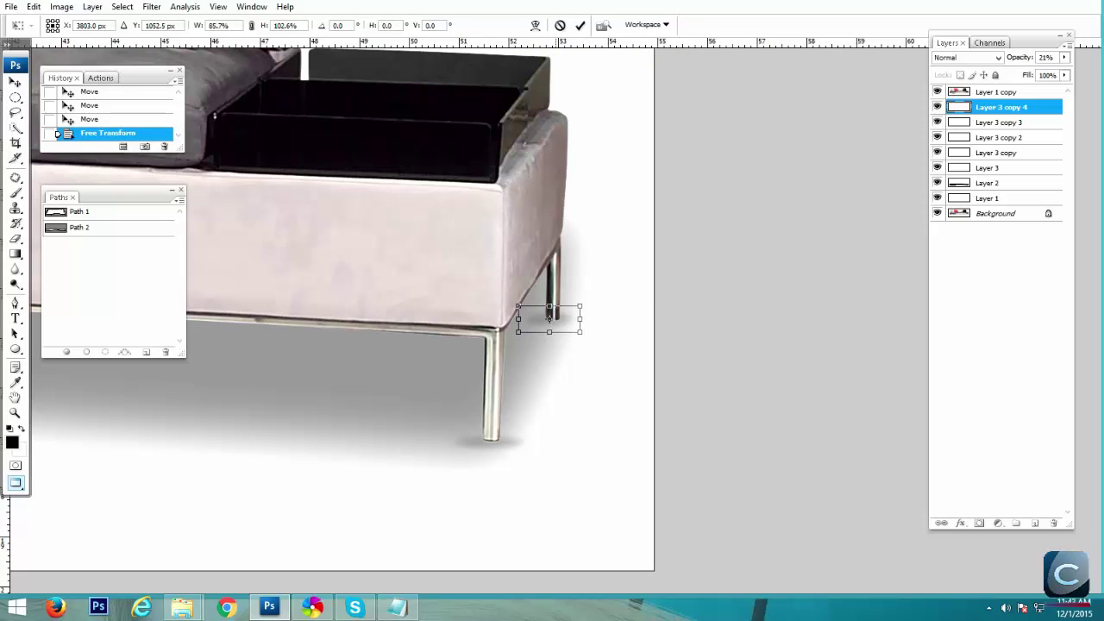
{"action": "key", "text": "Return"}
Set the opacity of Layer 3 copy 4 to 15%, Layer 3 copy 3 to 14% and Layer 3 copy 2 to 13%
{"action": "key", "text": "1"}
{"action": "key", "text": "2"}
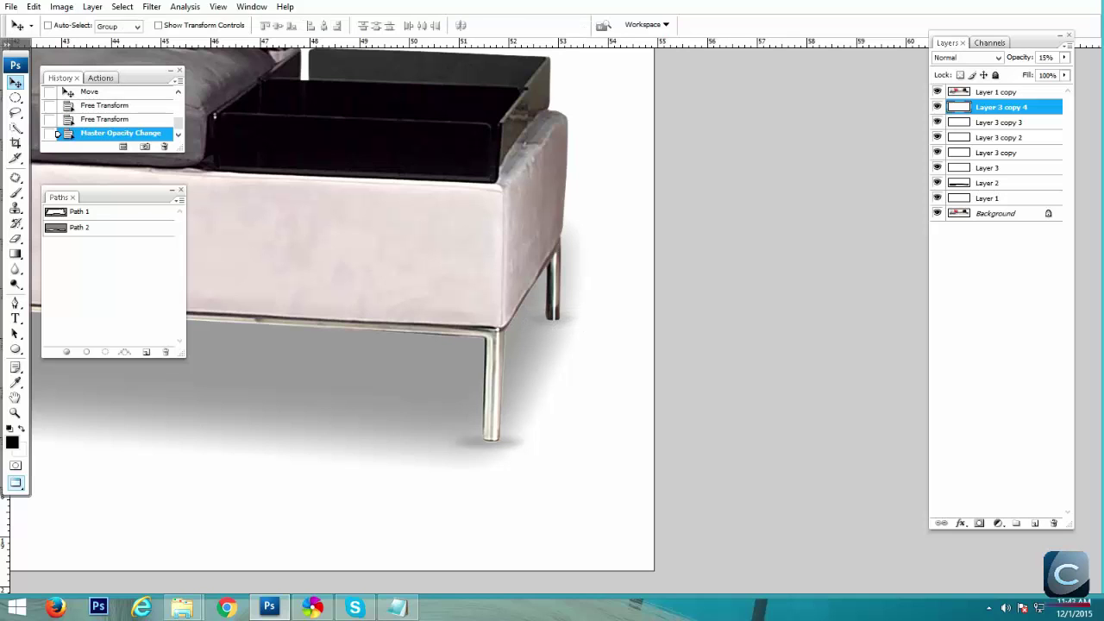
{"action": "key", "text": "alt+bracketleft"}
{"action": "key", "text": "1"}
{"action": "key", "text": "2"}
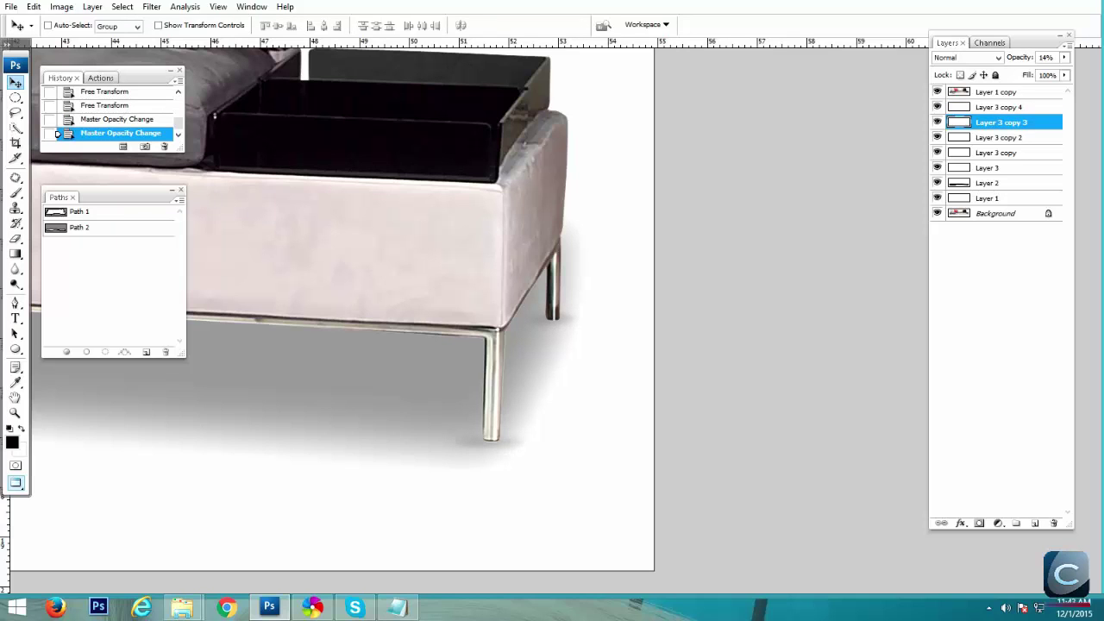
{"action": "key", "text": "alt+bracketleft"}
{"action": "key", "text": "1"}
{"action": "key", "text": "3"}
Nudge the Layer 3 copy 2 foot shadow slightly down to the foot of the sofa's inner corner leg
{"action": "left_click_drag", "start_coordinate": [199, 415], "coordinate": [897, 305]}
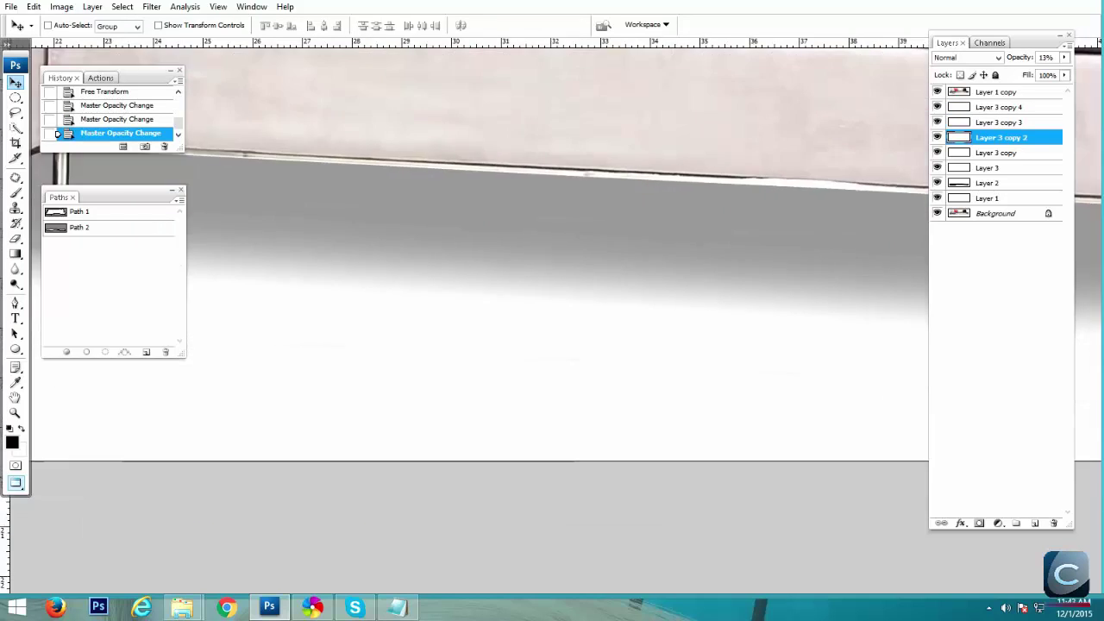
{"action": "left_click_drag", "start_coordinate": [259, 345], "coordinate": [854, 345]}
{"action": "key", "text": "Up"}
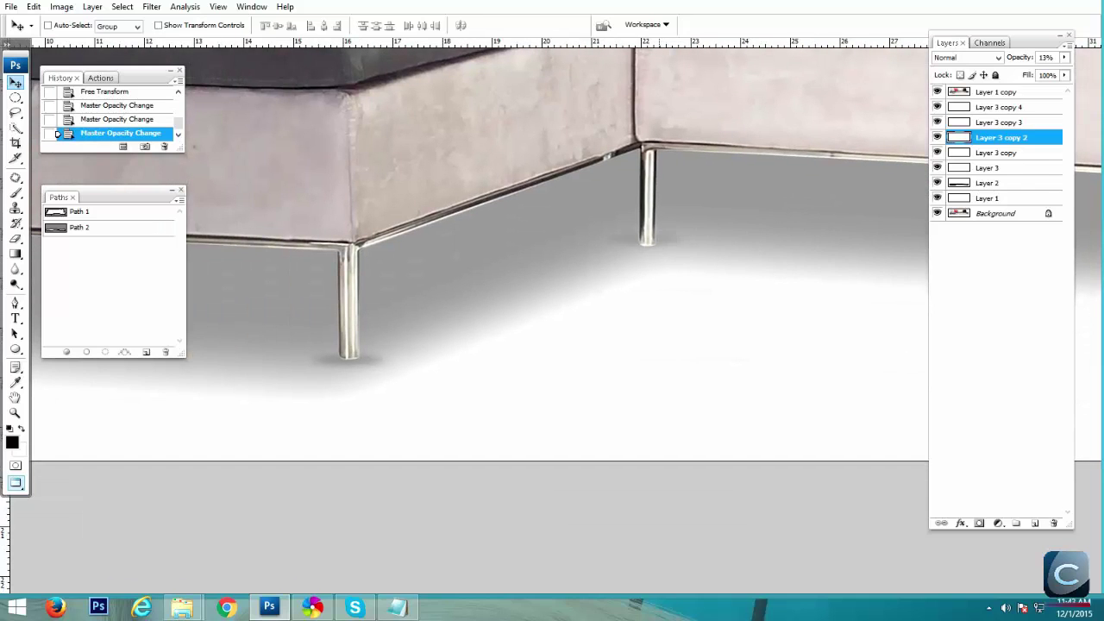
{"action": "key", "text": "Down"}
{"action": "left_click_drag", "start_coordinate": [345, 345], "coordinate": [688, 345]}
{"action": "key", "text": "ctrl+minus"}
{"action": "key", "text": "ctrl+minus"}
{"action": "key", "text": "ctrl+minus"}
{"action": "key", "text": "ctrl+minus"}
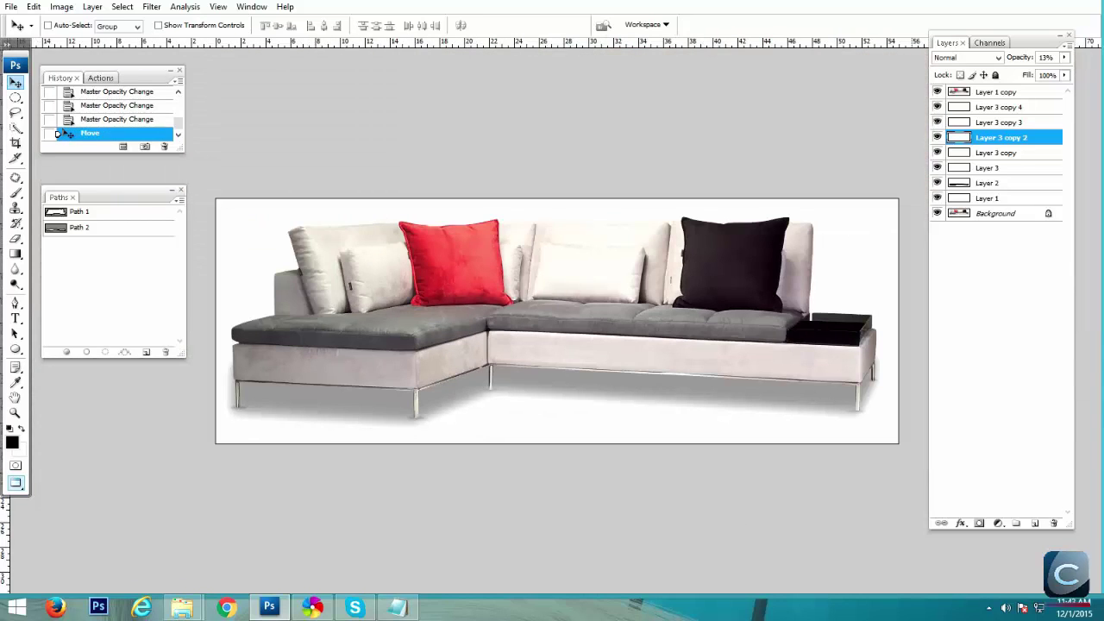
Set the opacity of the original foot shadow on Layer 3 to 16%
{"action": "left_click", "coordinate": [1001, 108]}
{"action": "left_click", "coordinate": [992, 168], "text": "shift"}
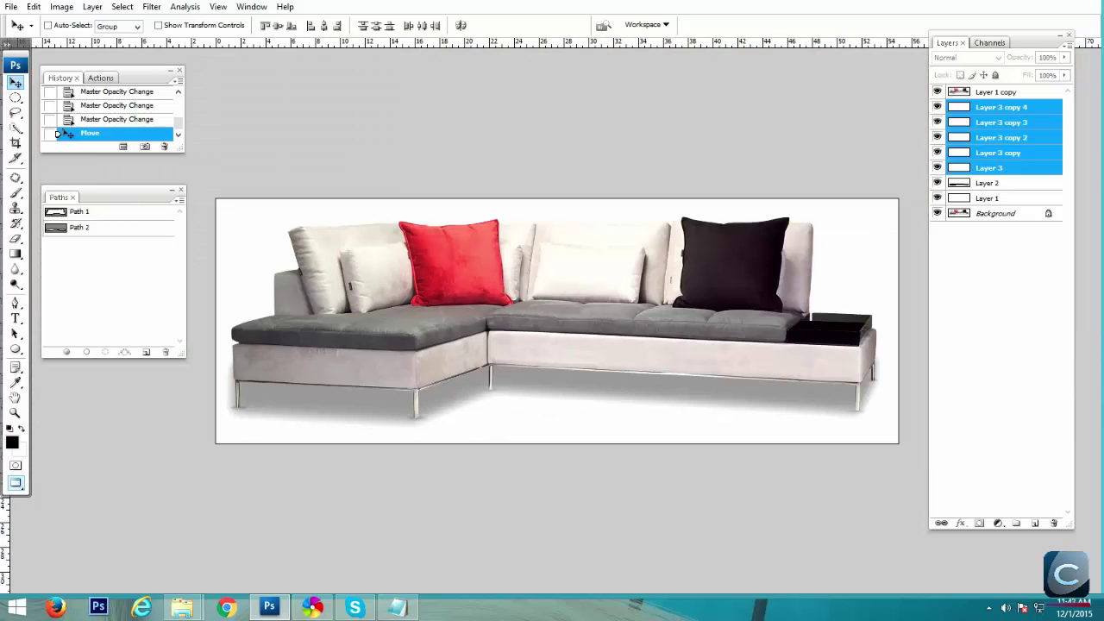
{"action": "key", "text": "alt+bracketleft"}
{"action": "key", "text": "alt+bracketright"}
{"action": "key", "text": "1"}
{"action": "key", "text": "6"}
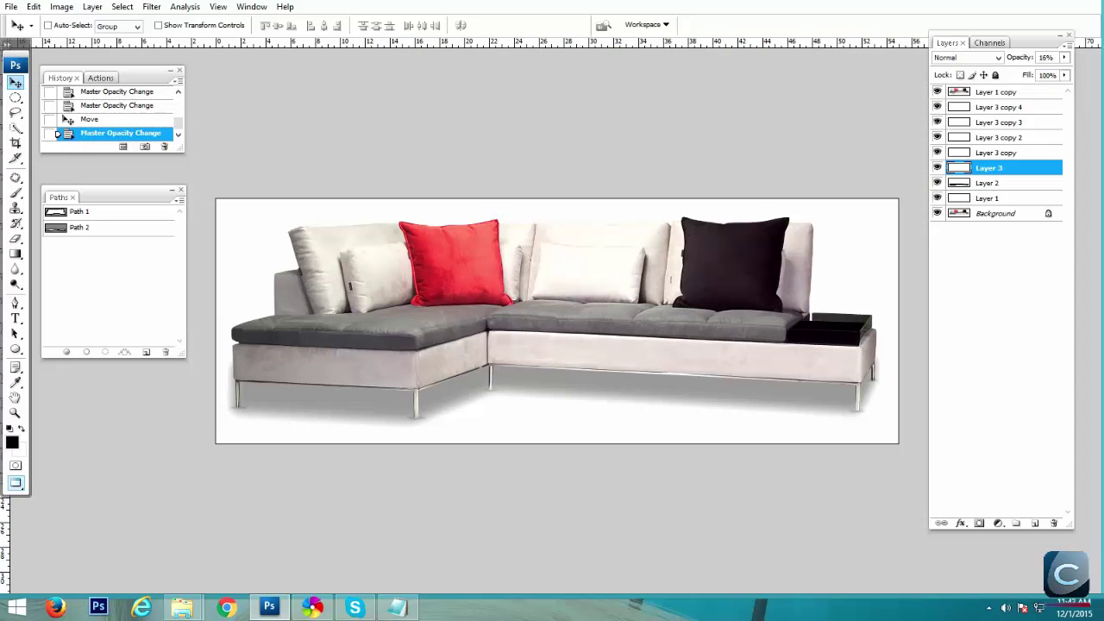
Merge the five foot shadow layers, from Layer 3 to Layer 3 copy 4, into one layer
{"action": "left_click_drag", "start_coordinate": [311, 350], "coordinate": [602, 509]}
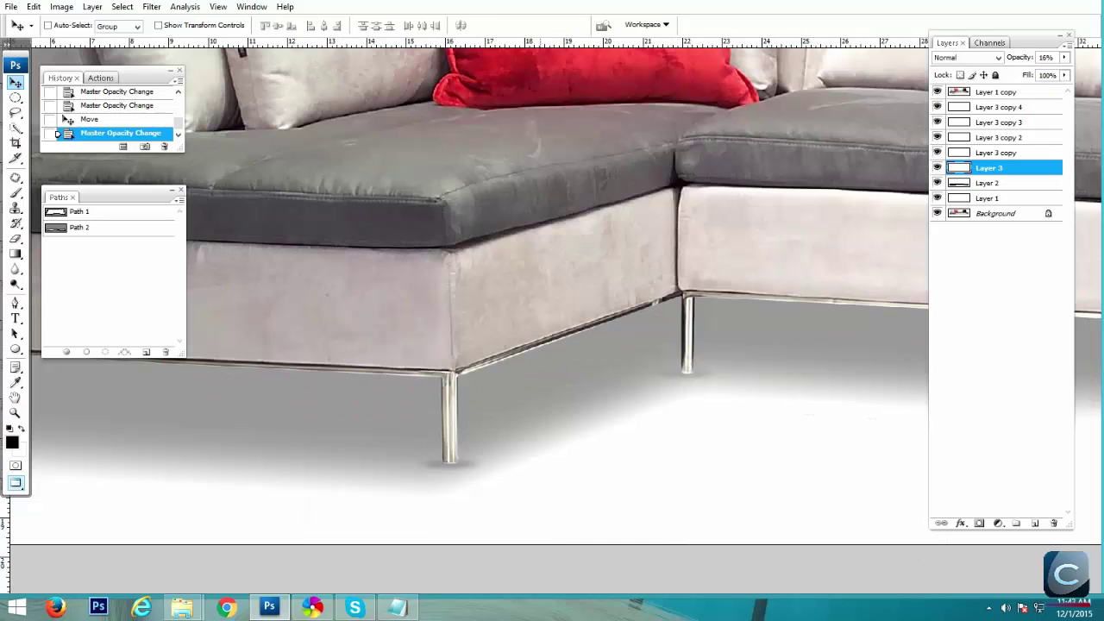
{"action": "left_click", "coordinate": [1001, 108]}
{"action": "left_click", "coordinate": [993, 169], "text": "shift"}
{"action": "key", "text": "ctrl+e"}
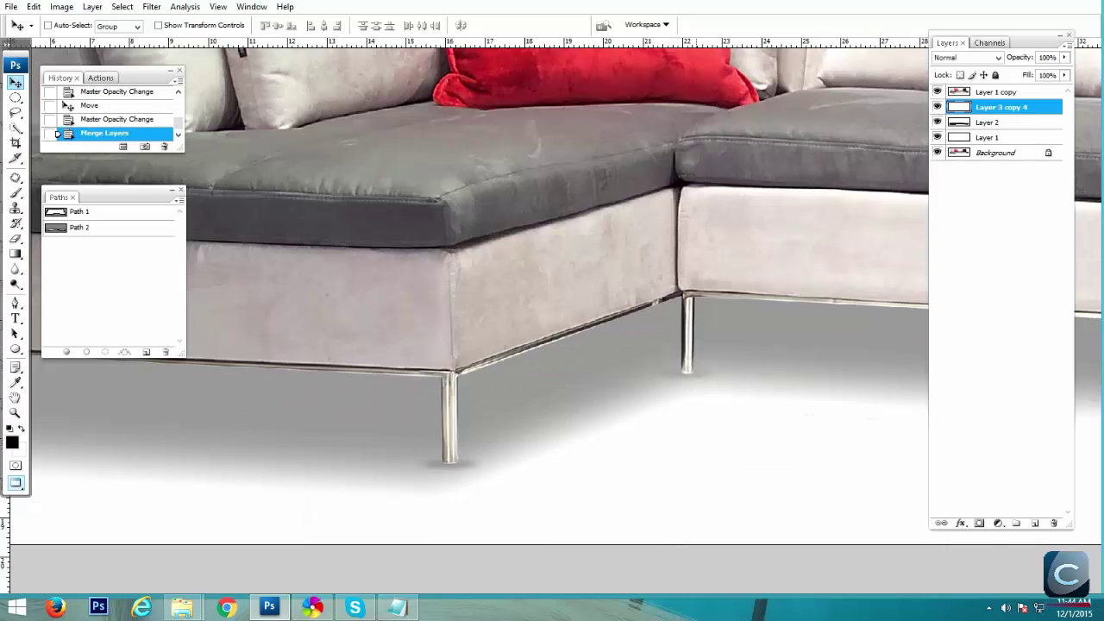
Lightly erase the main shadow on Layer 2 beside the sofa's left end with a 200-pixel Eraser at 10% opacity
{"action": "left_click_drag", "start_coordinate": [776, 258], "coordinate": [465, 332]}
{"action": "key", "text": "ctrl+minus"}
{"action": "key", "text": "ctrl+minus"}
{"action": "key", "text": "ctrl+minus"}
{"action": "key", "text": "ctrl+minus"}
{"action": "key", "text": "ctrl+minus"}
{"action": "key", "text": "e"}
{"action": "left_click_drag", "start_coordinate": [644, 277], "coordinate": [123, 478]}
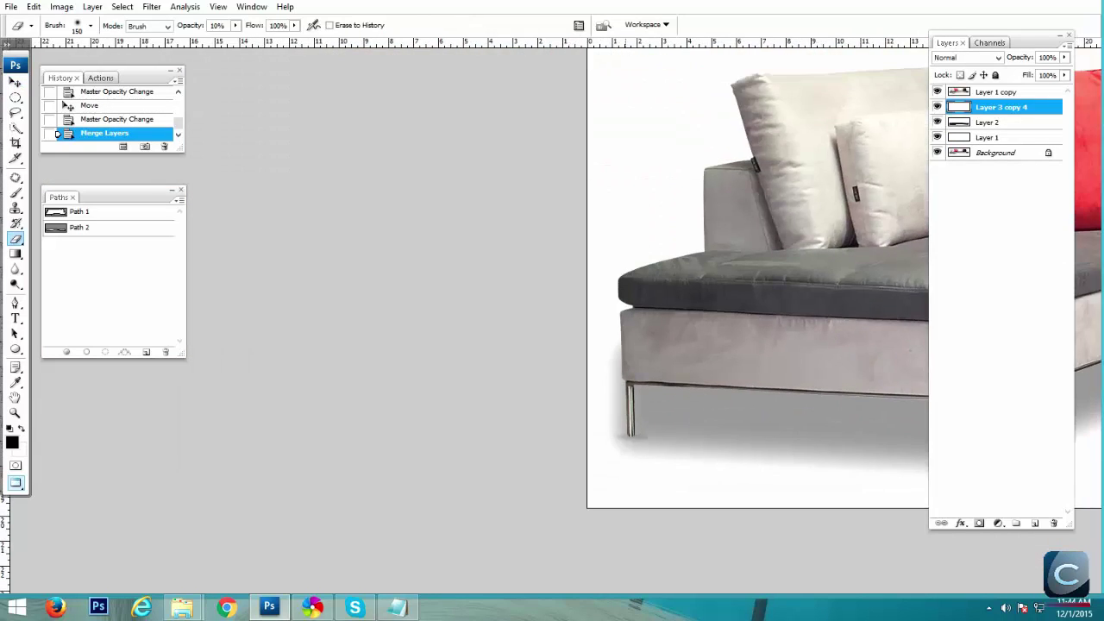
{"action": "left_click", "coordinate": [574, 334], "text": "ctrl"}
{"action": "key", "text": "alt+bracketleft"}
{"action": "key", "text": "bracketright"}
{"action": "key", "text": "bracketright"}
{"action": "mouse_move", "coordinate": [589, 339]}
{"action": "left_mouse_down"}
{"action": "mouse_move", "coordinate": [580, 447]}
{"action": "mouse_move", "coordinate": [596, 318]}
{"action": "left_mouse_up"}
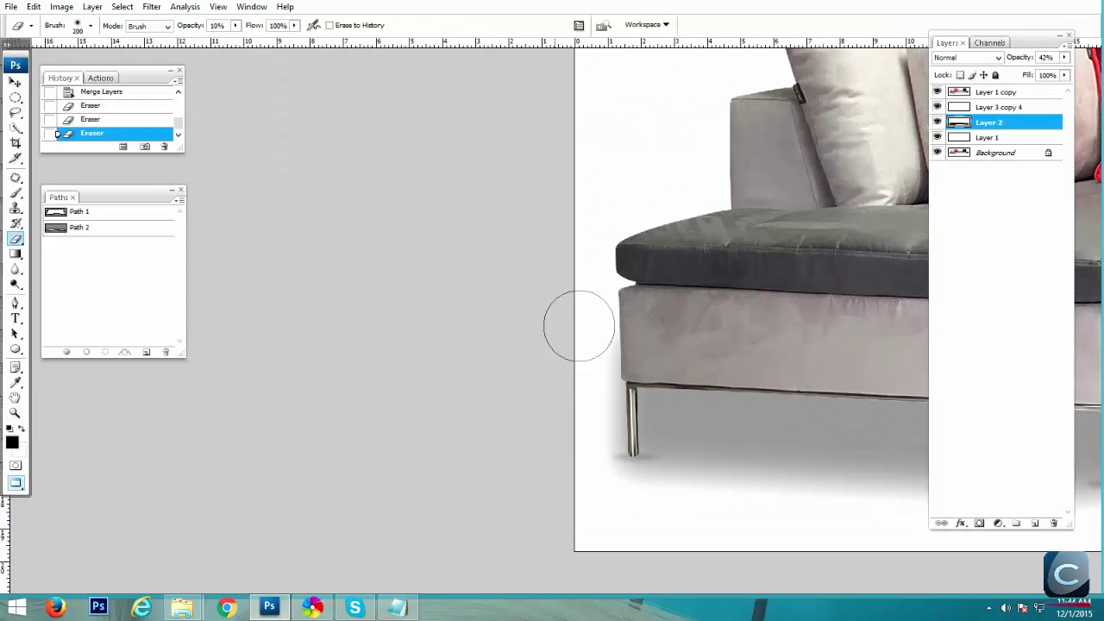
Erase the shadow beyond the sofa's left end with the Eraser at 100% opacity, undoing the last two strokes and erasing again
{"action": "left_click_drag", "start_coordinate": [191, 26], "coordinate": [280, 26]}
{"action": "mouse_move", "coordinate": [595, 297]}
{"action": "left_mouse_down"}
{"action": "mouse_move", "coordinate": [588, 501]}
{"action": "mouse_move", "coordinate": [627, 449]}
{"action": "mouse_move", "coordinate": [605, 295]}
{"action": "mouse_move", "coordinate": [592, 439]}
{"action": "left_mouse_up"}
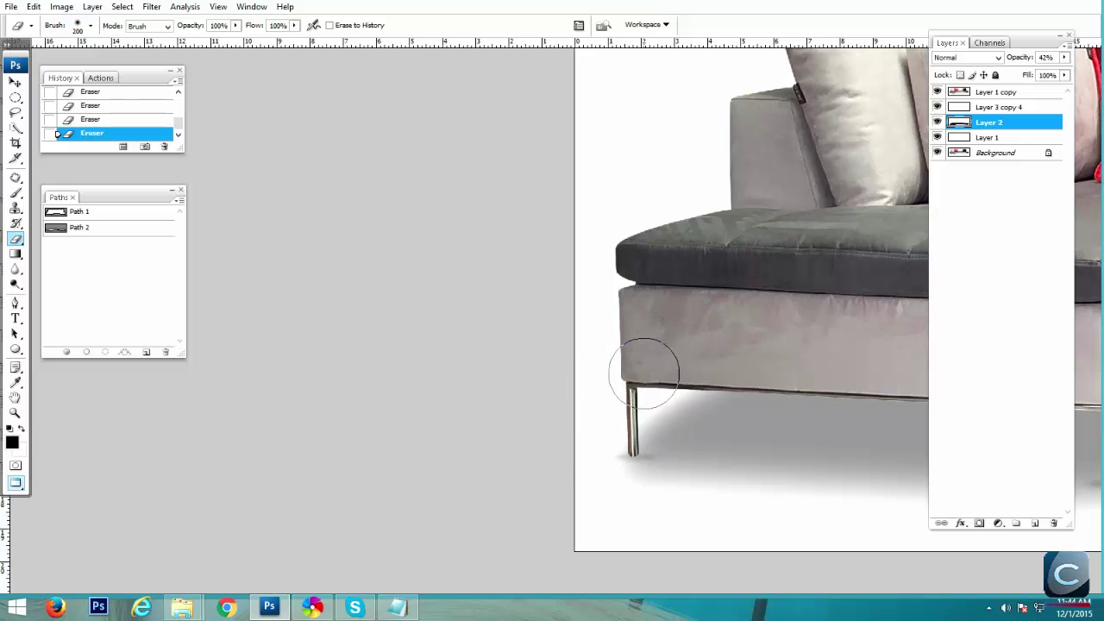
{"action": "key", "text": "ctrl+alt+z"}
{"action": "key", "text": "ctrl+alt+z"}
{"action": "mouse_move", "coordinate": [582, 416]}
{"action": "left_mouse_down"}
{"action": "mouse_move", "coordinate": [715, 312]}
{"action": "mouse_move", "coordinate": [691, 348]}
{"action": "mouse_move", "coordinate": [768, 318]}
{"action": "left_mouse_up"}
Erase the part of the Layer 2 shadow that spills past the sofa's right end and fit the image on screen
{"action": "left_click_drag", "start_coordinate": [863, 345], "coordinate": [108, 348]}
{"action": "mouse_move", "coordinate": [863, 345]}
{"action": "left_mouse_down"}
{"action": "mouse_move", "coordinate": [108, 349]}
{"action": "mouse_move", "coordinate": [402, 392]}
{"action": "mouse_move", "coordinate": [325, 337]}
{"action": "mouse_move", "coordinate": [282, 381]}
{"action": "mouse_move", "coordinate": [259, 378]}
{"action": "left_mouse_up"}
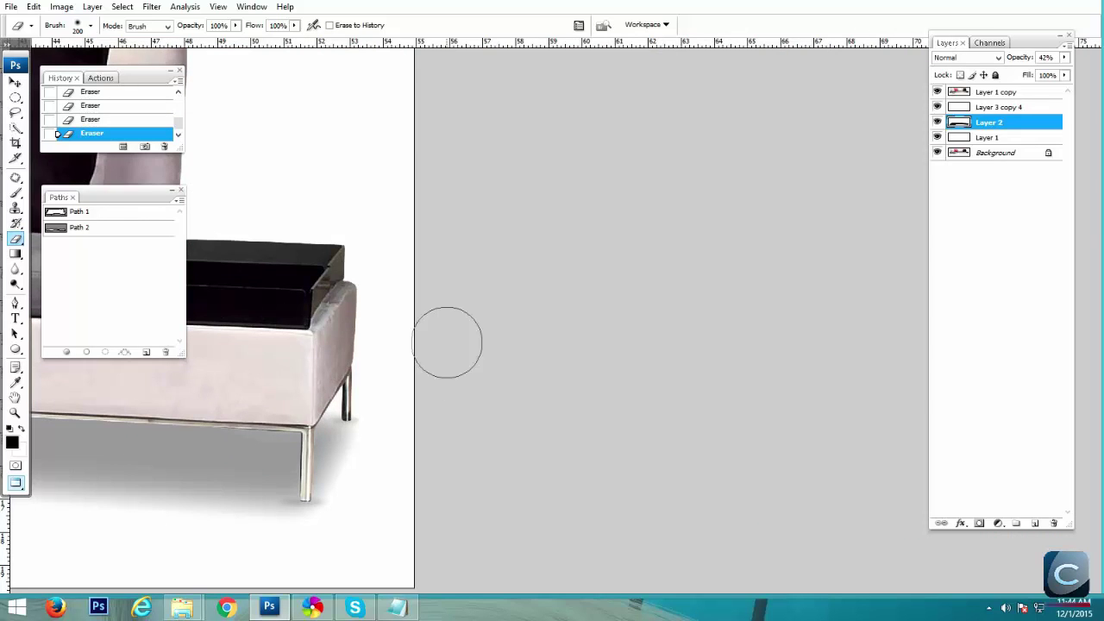
{"action": "left_click_drag", "start_coordinate": [525, 359], "coordinate": [975, 374]}
{"action": "left_click_drag", "start_coordinate": [717, 345], "coordinate": [1048, 520]}
{"action": "key", "text": "ctrl+minus"}
{"action": "key", "text": "ctrl+0"}
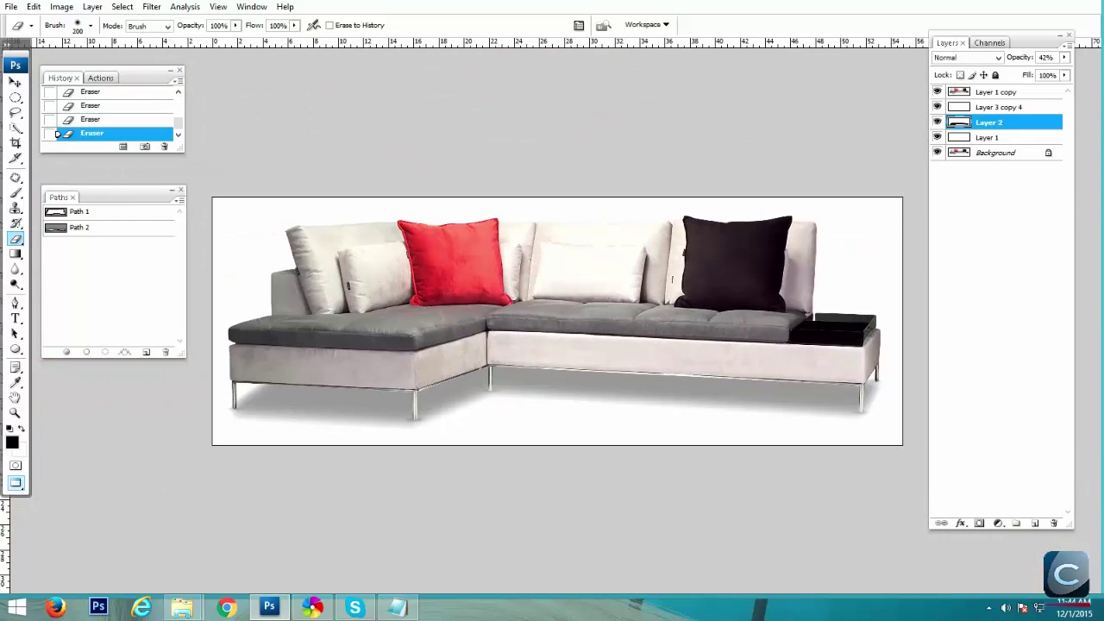
Set the merged foot shadow layer's opacity to 90%
{"action": "left_click", "coordinate": [1001, 107]}
{"action": "left_click_drag", "start_coordinate": [1019, 58], "coordinate": [1011, 58]}
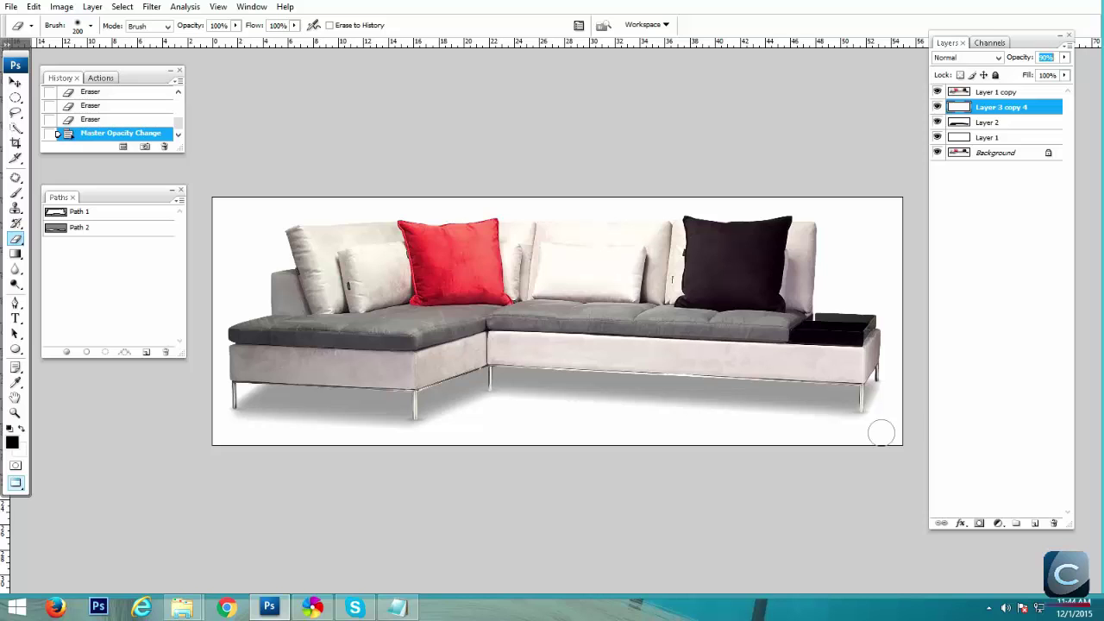
Examine the sofa and its finished shadow close up and with the whole image in view
{"action": "key", "text": "ctrl+minus"}
{"action": "key", "text": "ctrl+minus"}
{"action": "key", "text": "ctrl+minus"}
{"action": "key", "text": "ctrl+0"}
{"action": "key", "text": "Return"}
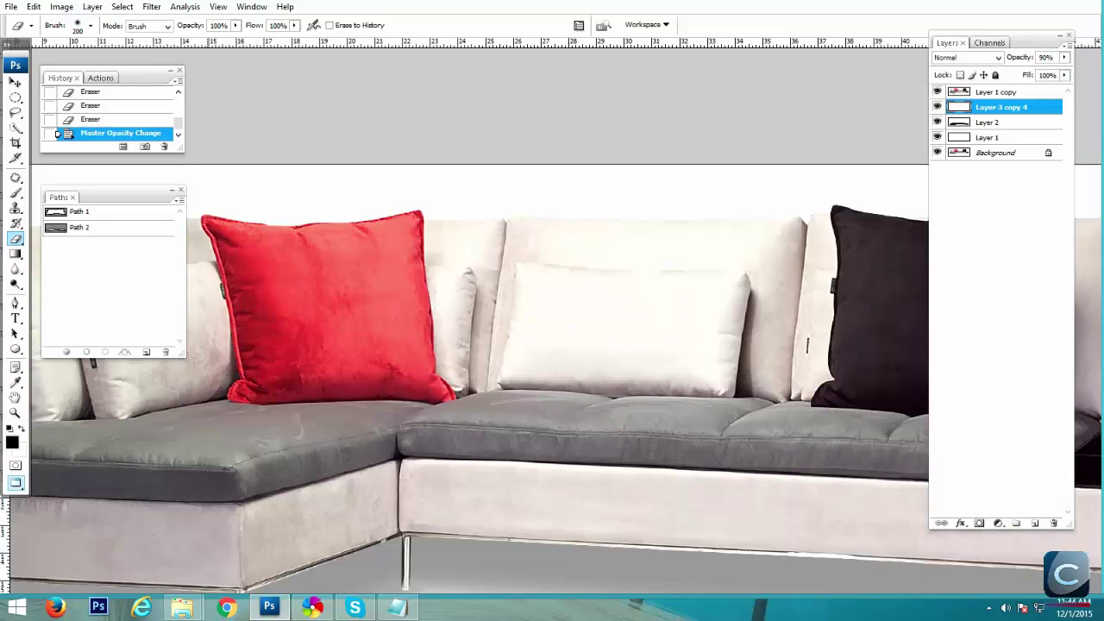
{"action": "key", "text": "ctrl+minus"}
{"action": "key", "text": "ctrl+minus"}
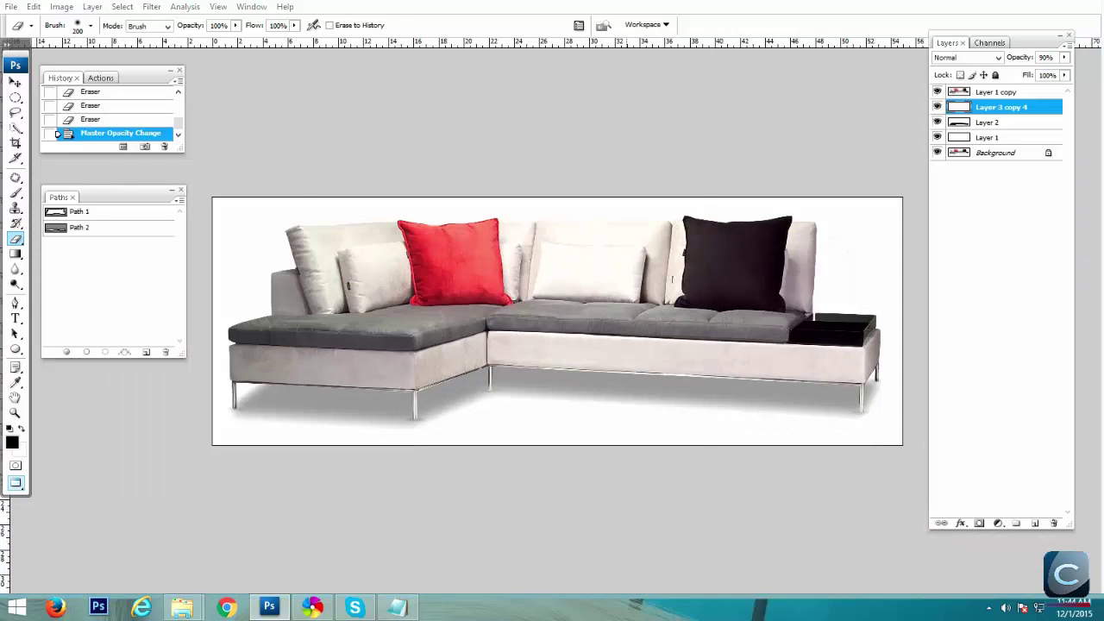
Save the finished sofa image and close it
{"action": "key", "text": "ctrl+shift+s"}
{"action": "key", "text": "Return"}
{"action": "key", "text": "Return"}
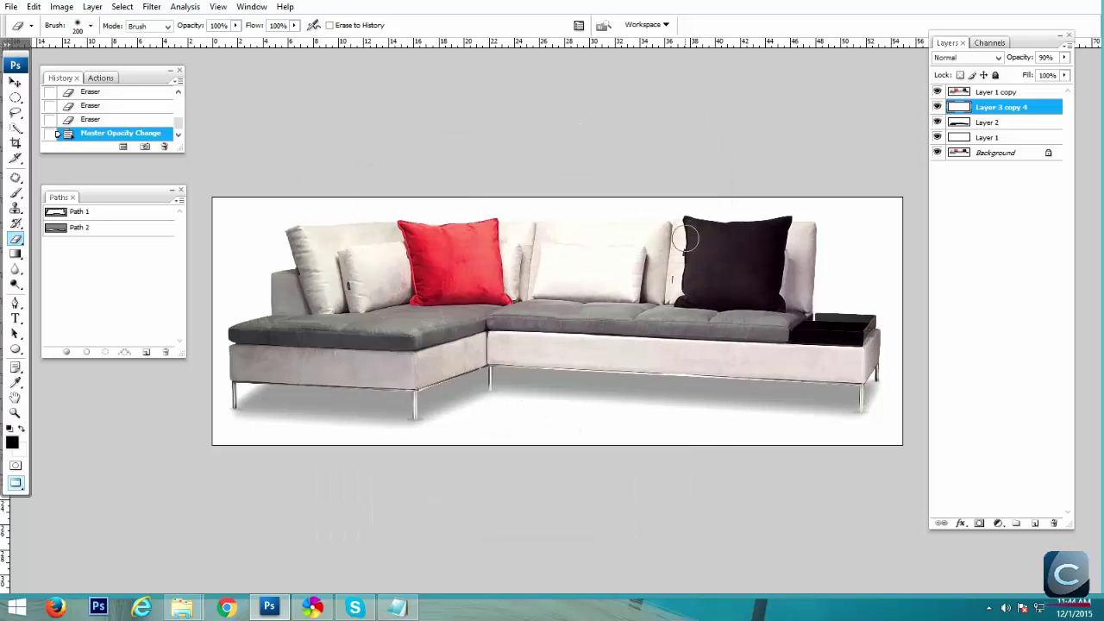
{"action": "key", "text": "ctrl+w"}
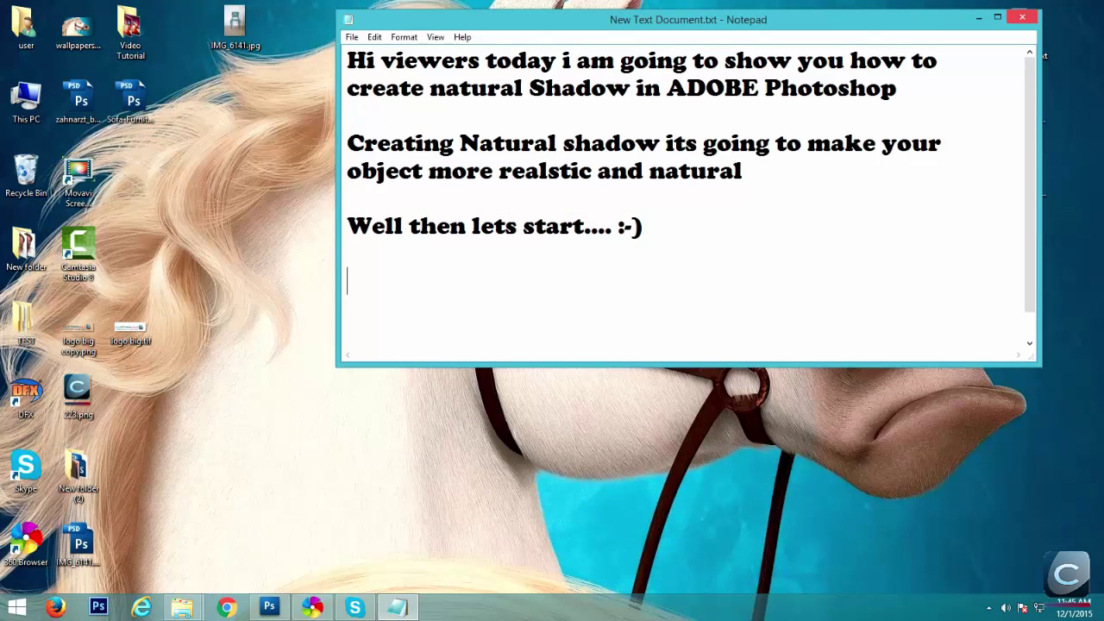
Switch to Notepad and add the line "Well thats how basically a natural shadow be created" followed by a blank line
{"action": "type", "text": "Well"}
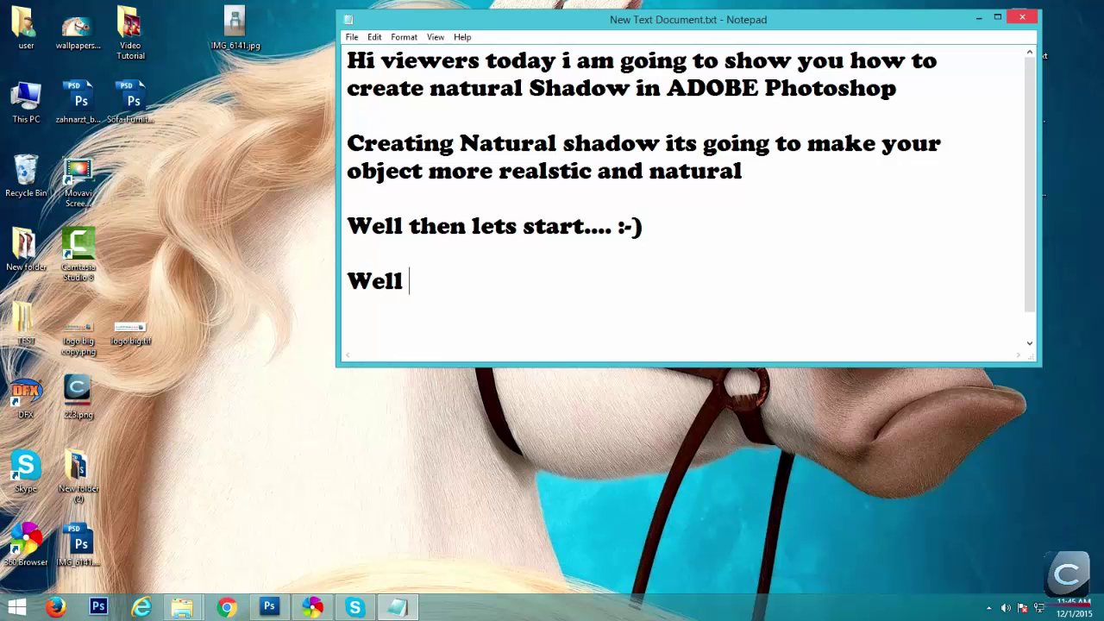
{"action": "type", "text": " thats how basically a"}
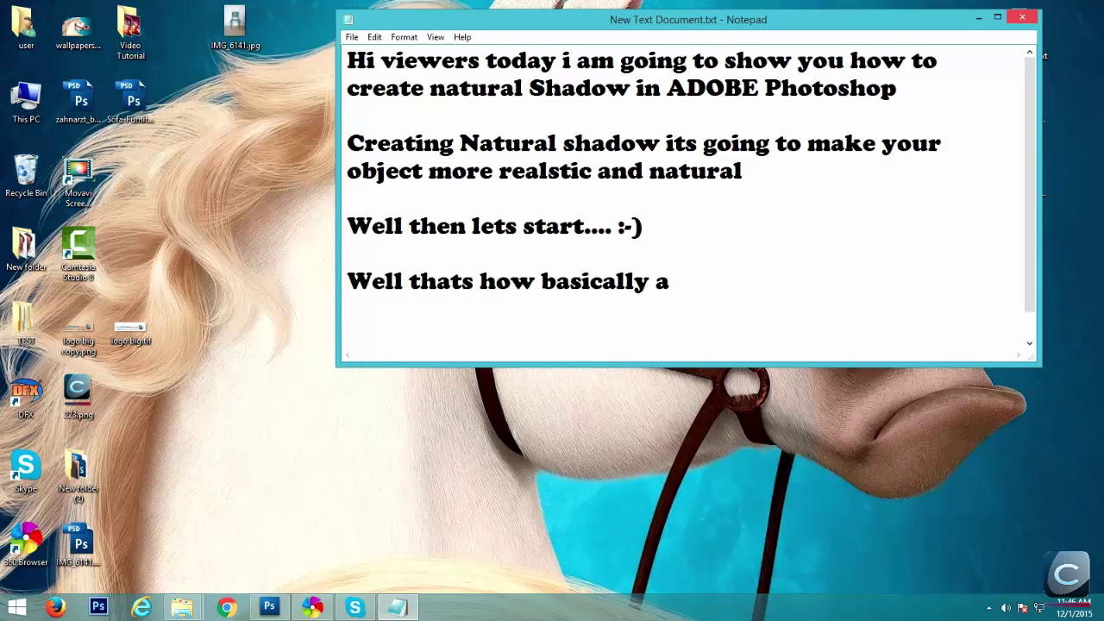
{"action": "type", "text": " natural s"}
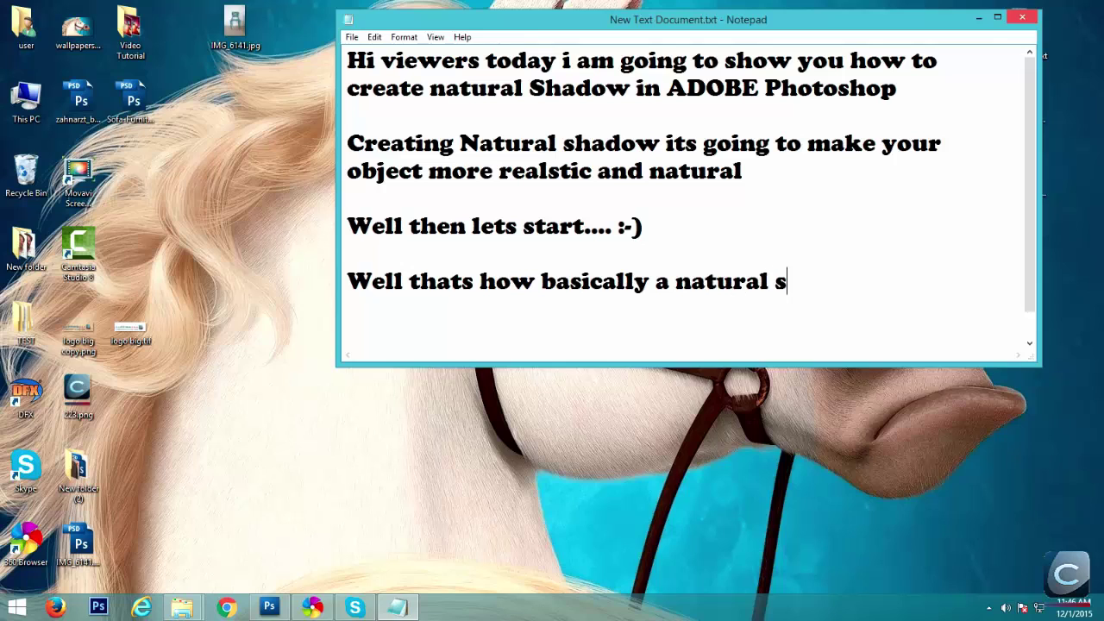
{"action": "type", "text": "hadow be c"}
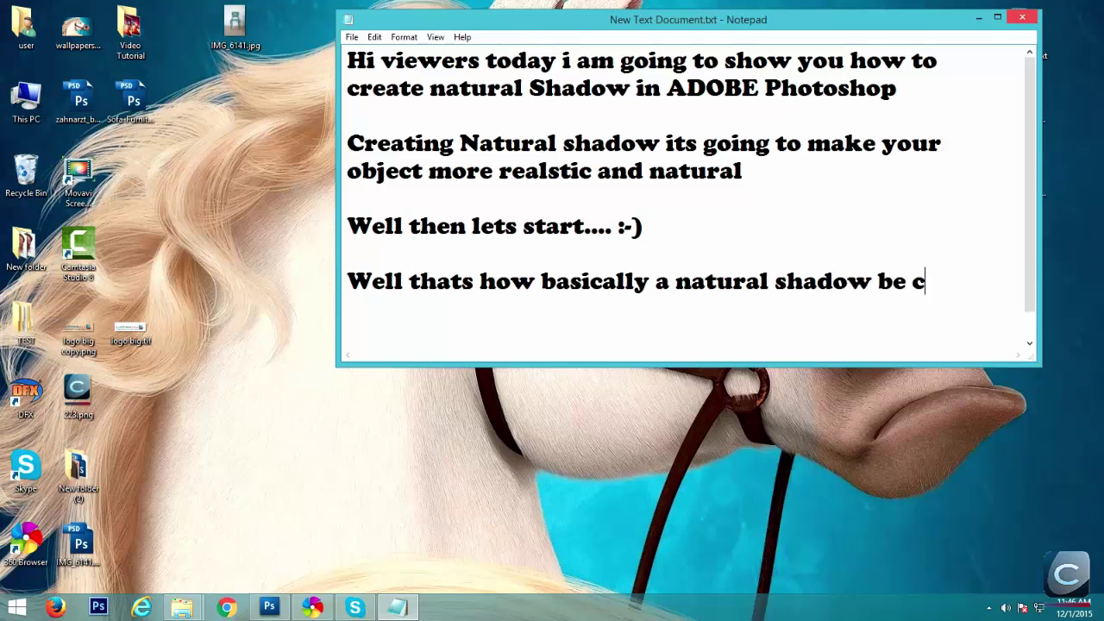
{"action": "type", "text": "reated"}
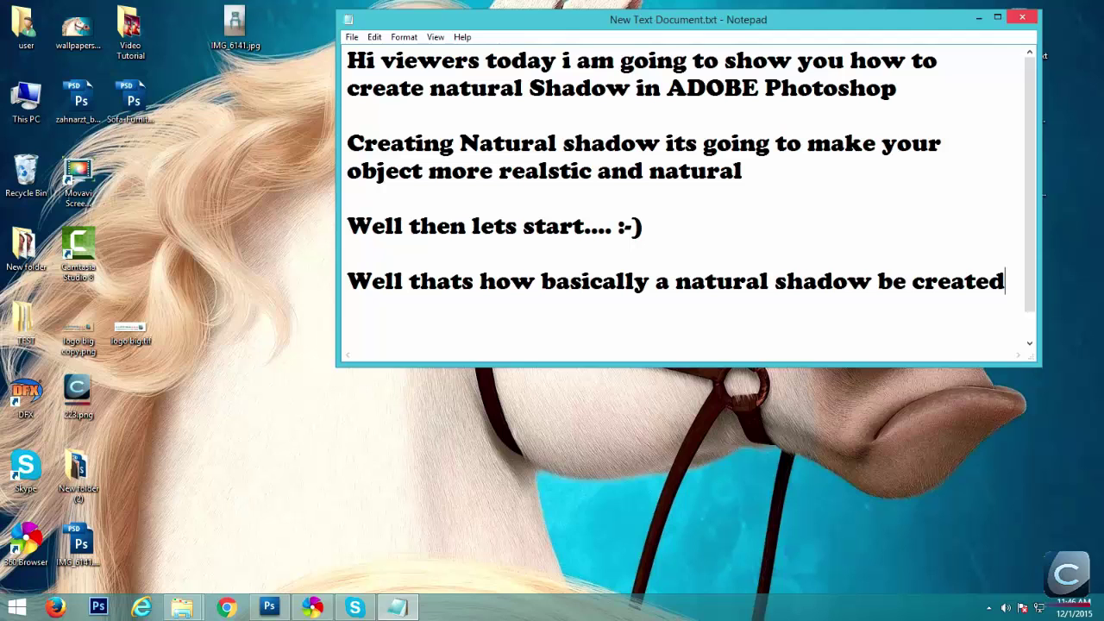
{"action": "key", "text": "Return"}
{"action": "key", "text": "Return"}
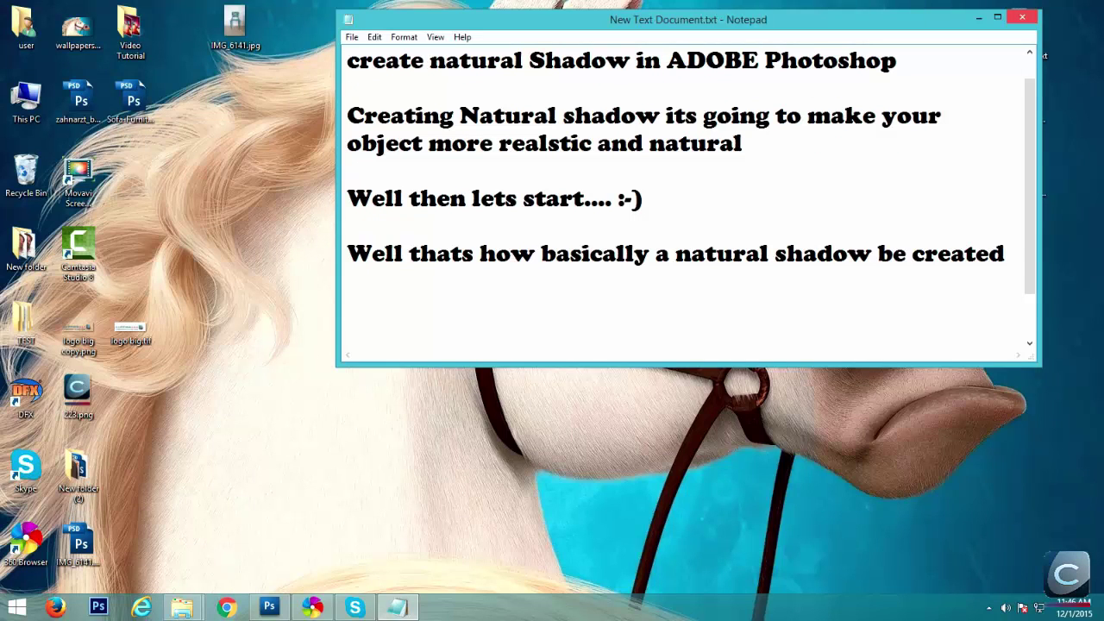
Add the line "Thanks for watching" followed by a blank line
{"action": "type", "text": "Thanks for "}
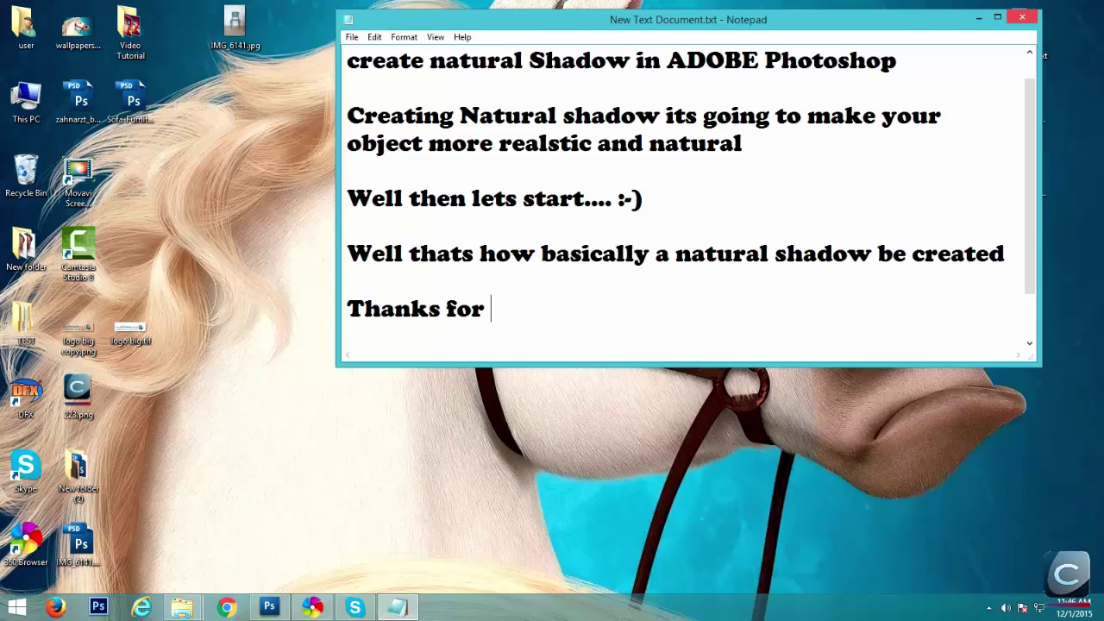
{"action": "type", "text": "watching"}
{"action": "key", "text": "Return"}
{"action": "key", "text": "Return"}
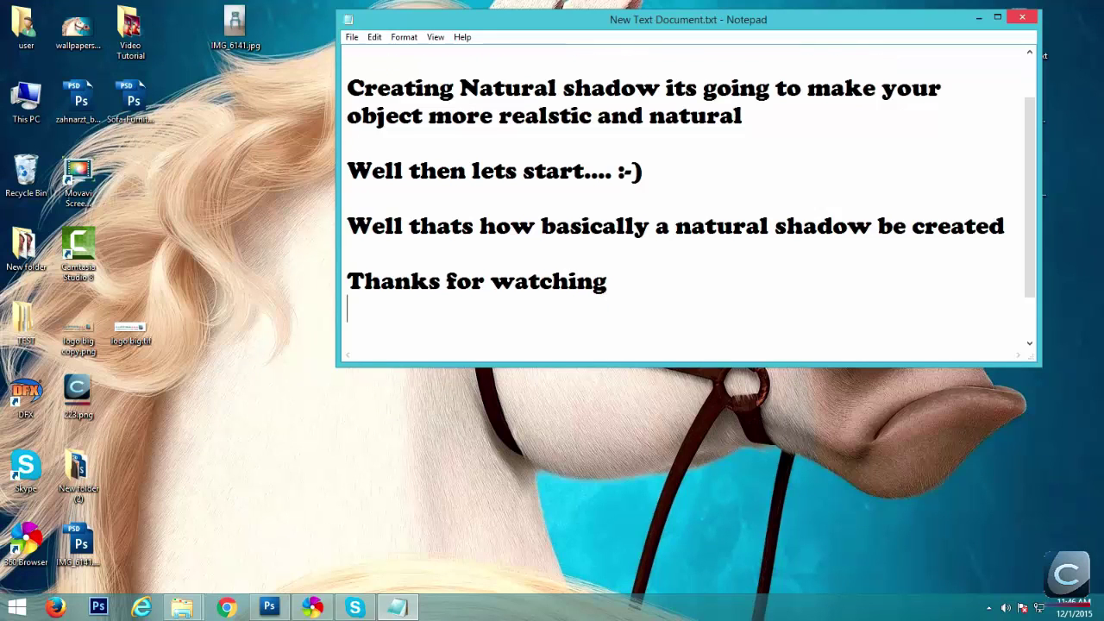
Add the closing lines "if my video is helpfull for you then give it a thumbs up" and "and suscribe my channale"
{"action": "type", "text": "if my"}
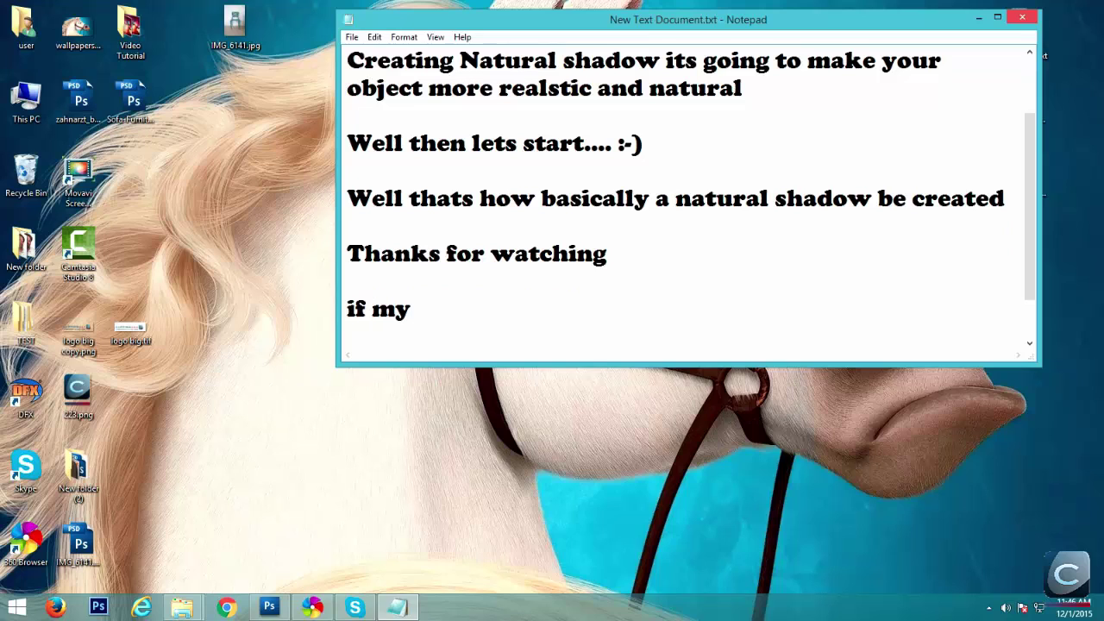
{"action": "type", "text": " video is help"}
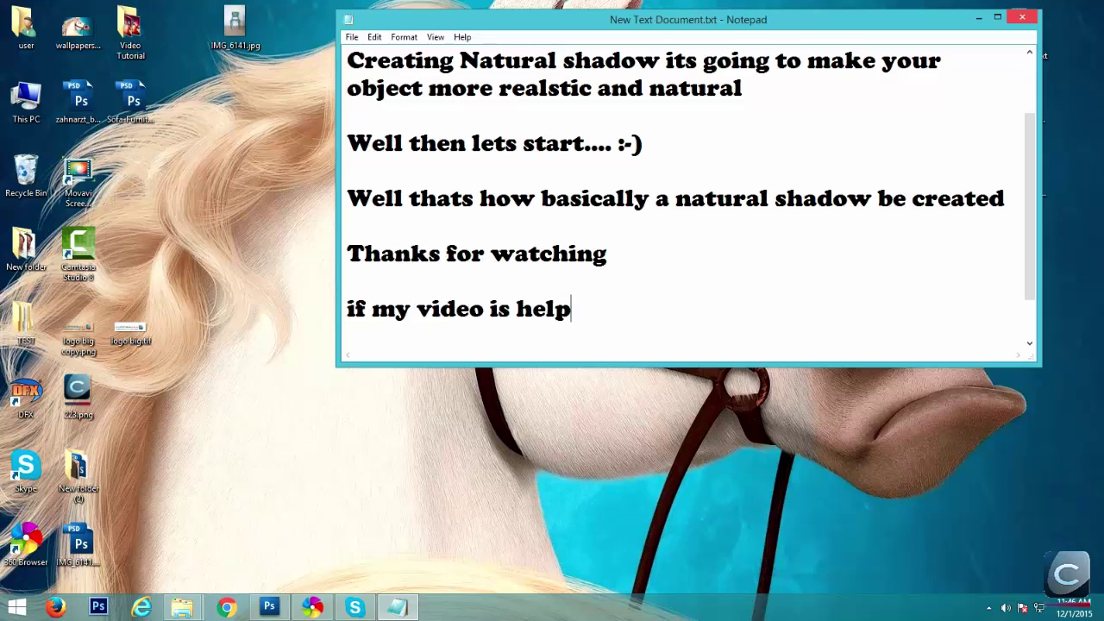
{"action": "type", "text": "full for you then"}
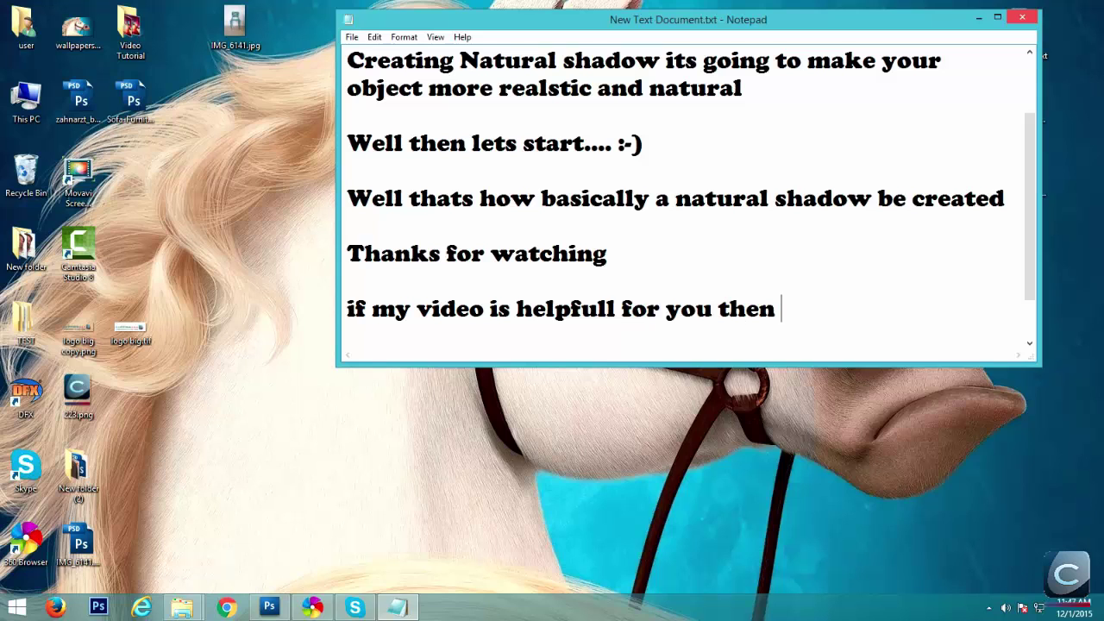
{"action": "type", "text": " give it a thumbs up"}
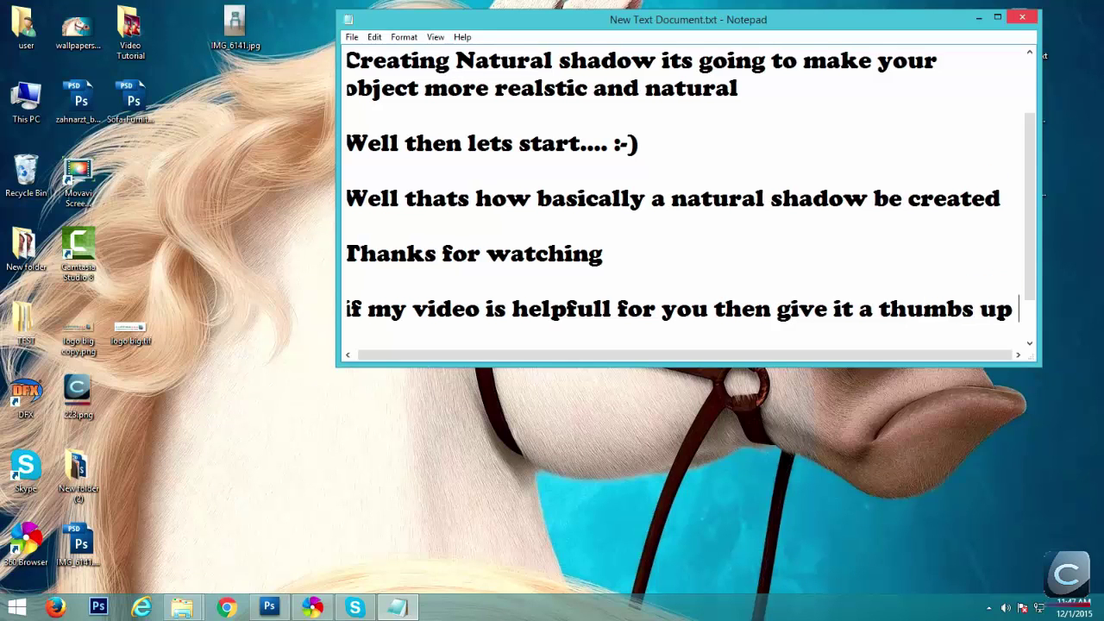
{"action": "key", "text": "Return"}
{"action": "type", "text": "and"}
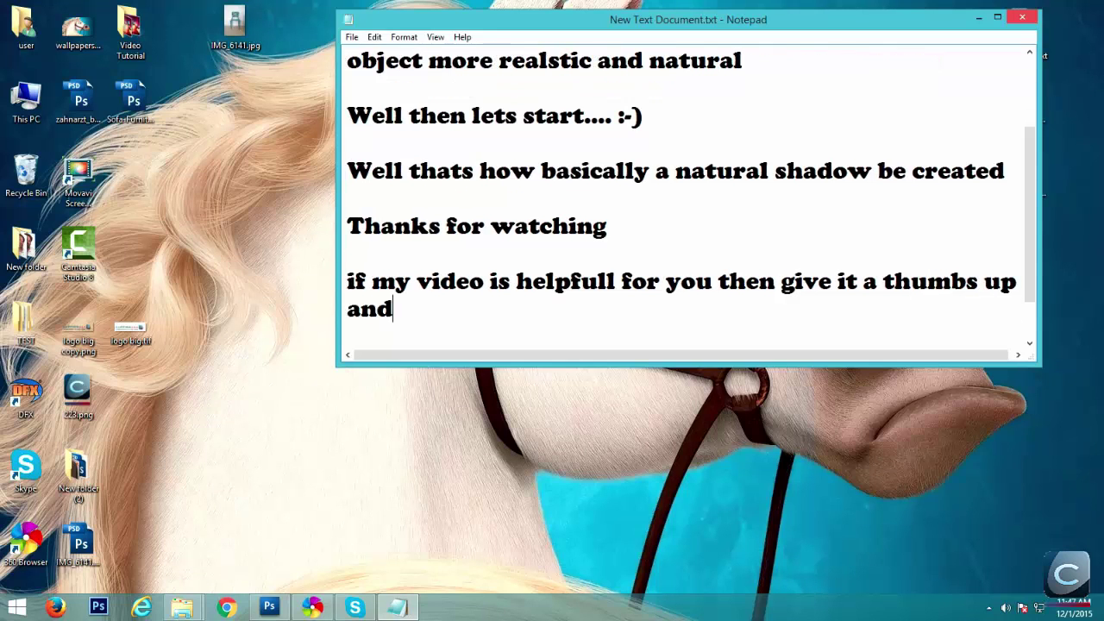
{"action": "type", "text": " suscriv"}
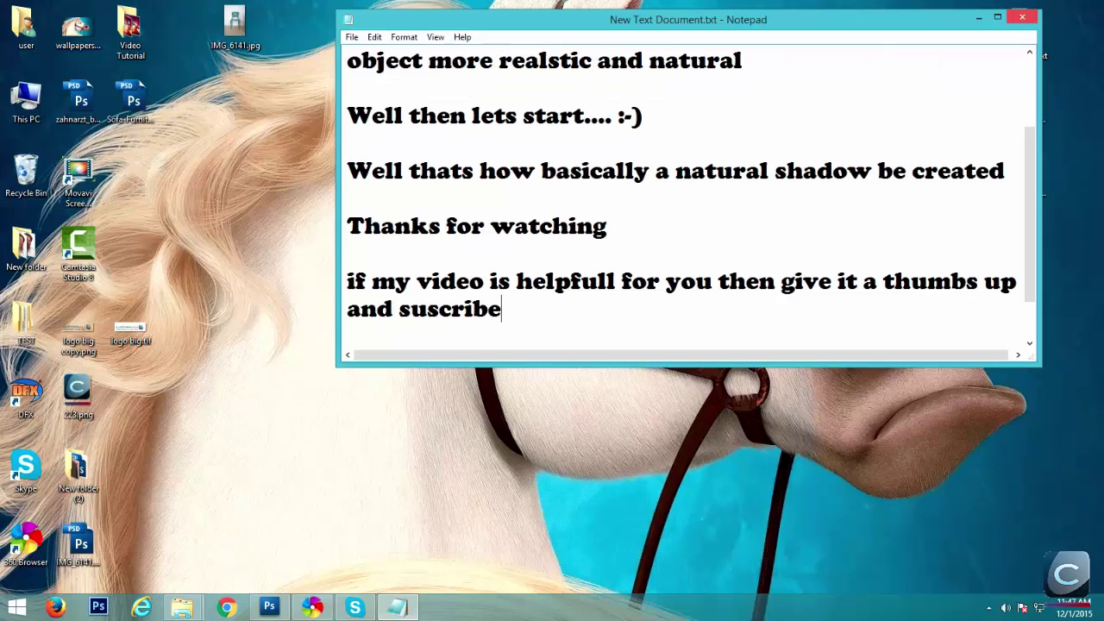
{"action": "type", "text": "e my c"}
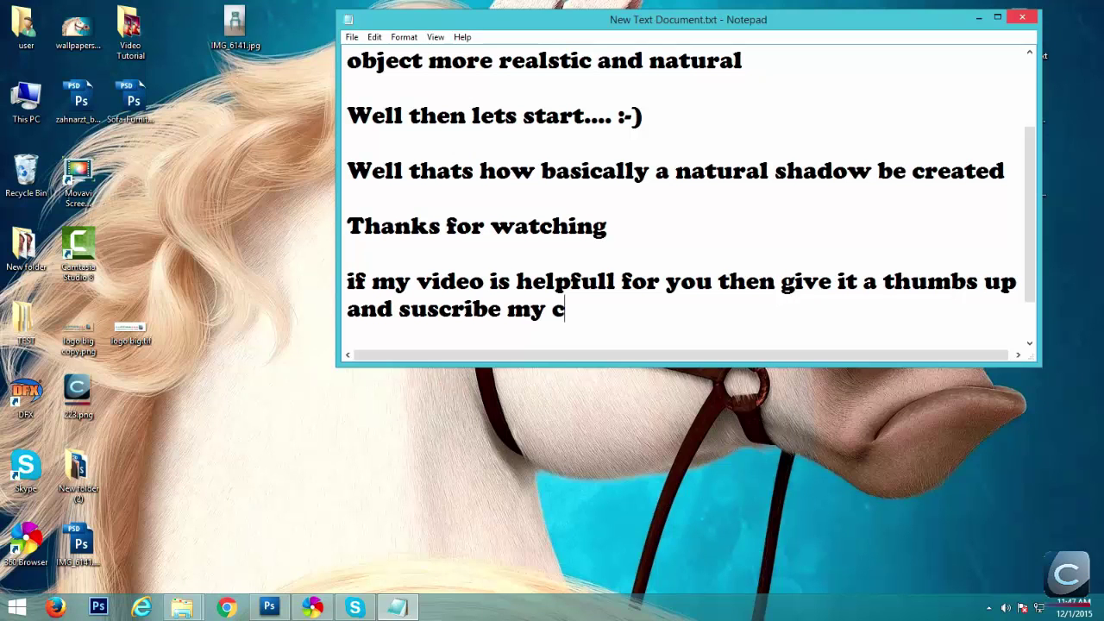
{"action": "type", "text": "hanna"}
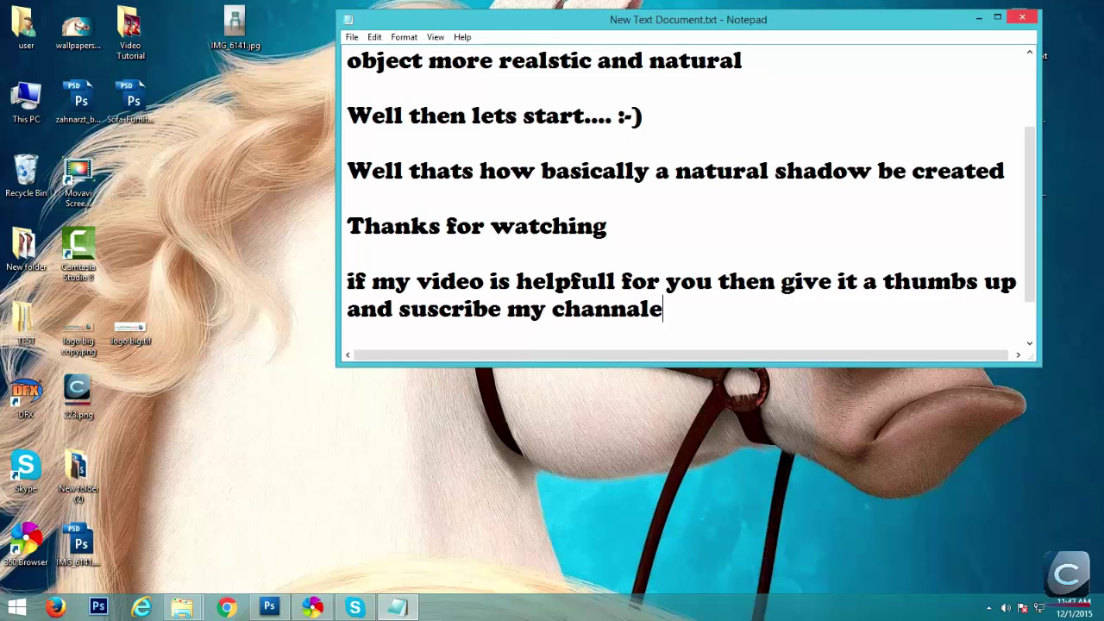
{"action": "type", "text": "le"}
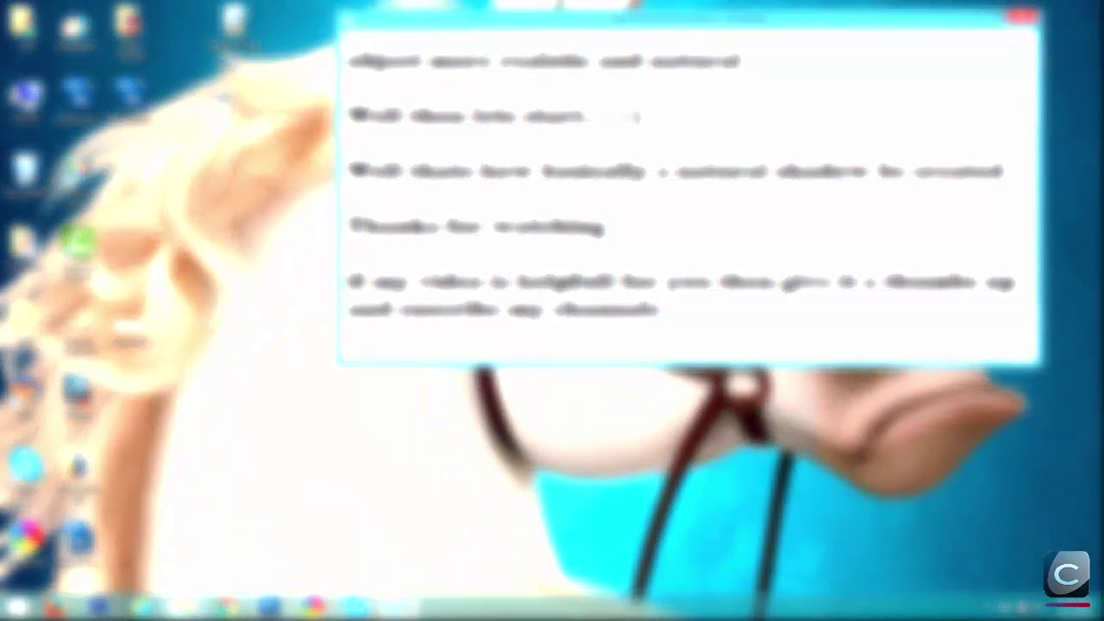
{"action": "key", "text": "Return"}
{"action": "key", "text": "Return"}
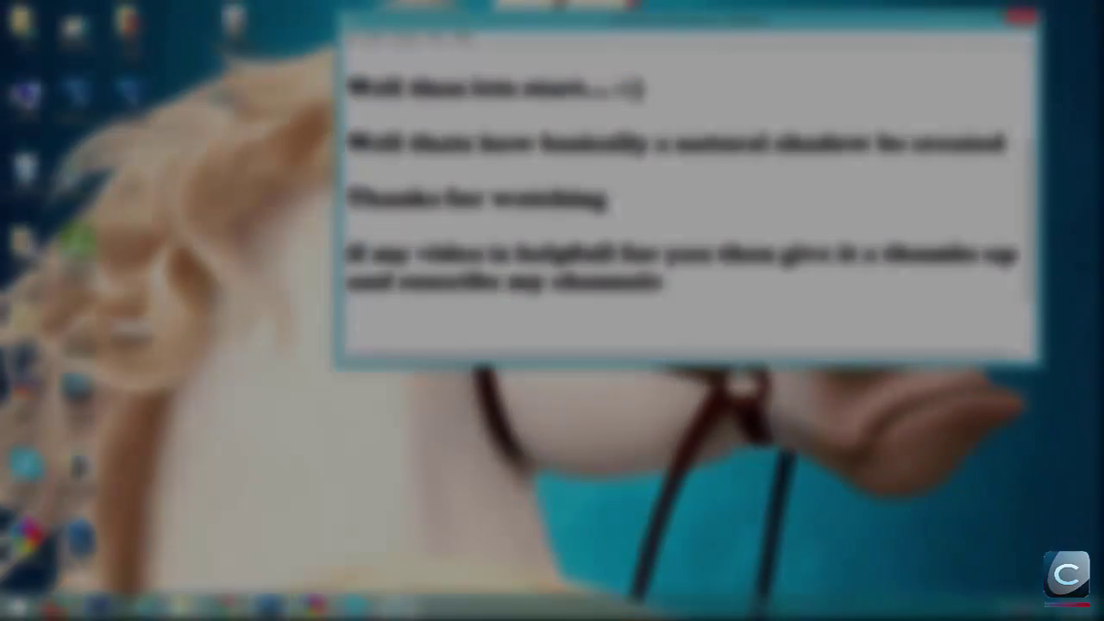